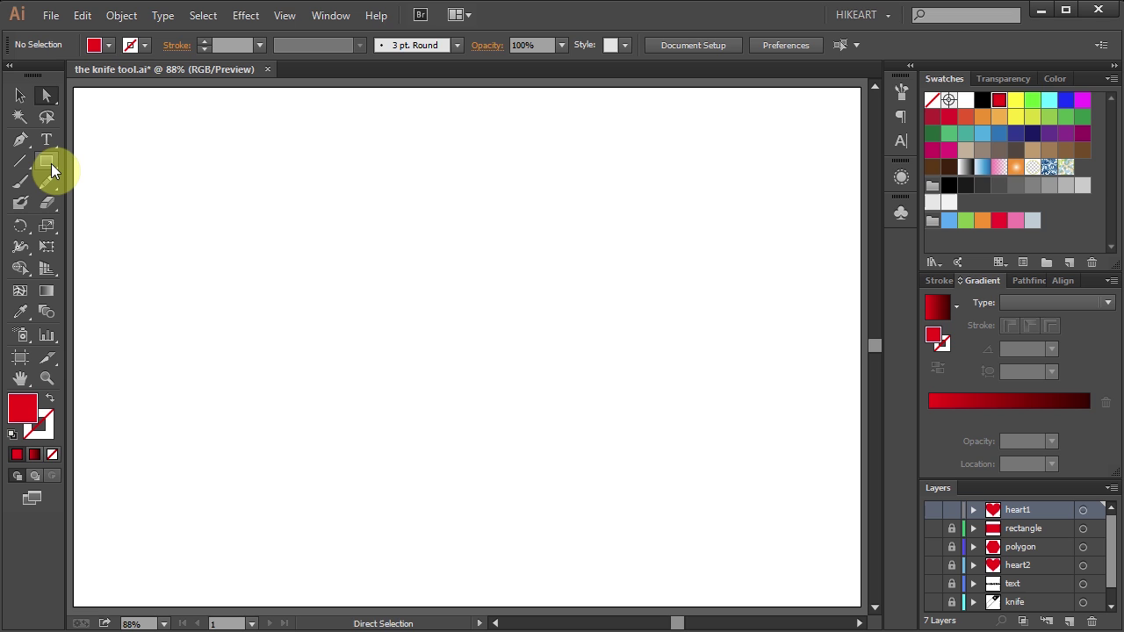
Show the heart1 layer's red heart and the knife illustration layer.
click(51, 163)
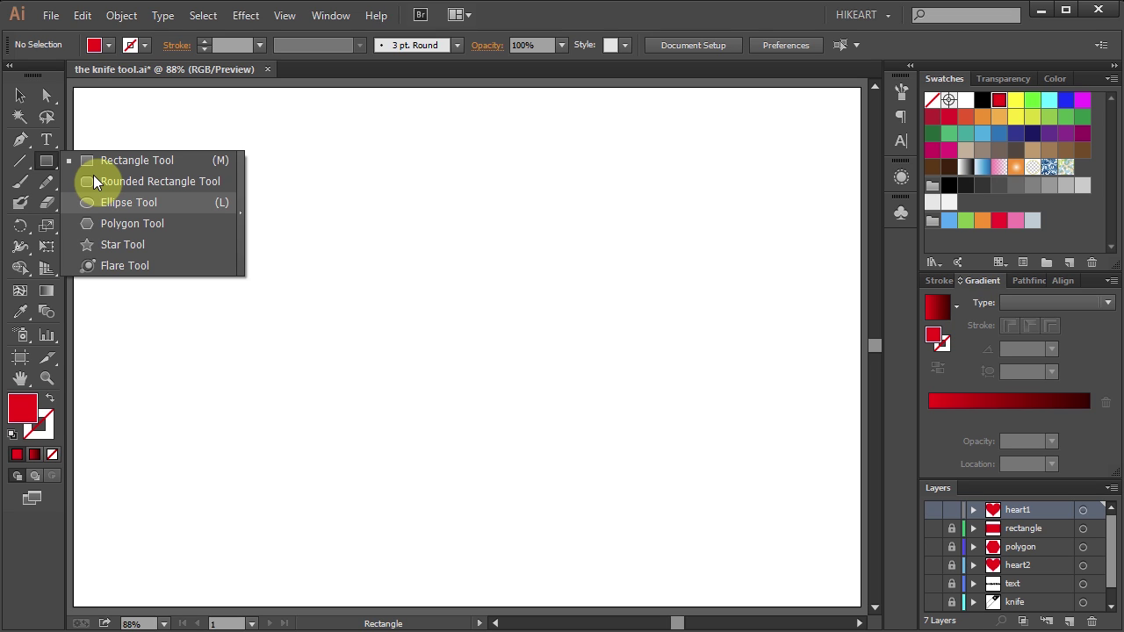
click(47, 163)
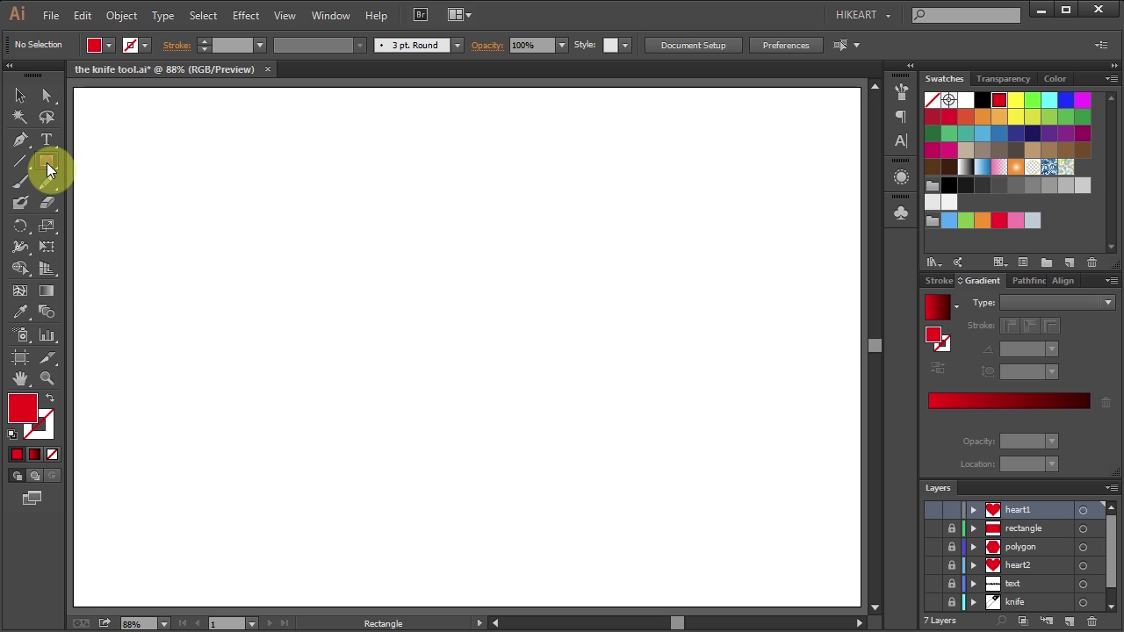
click(46, 95)
click(932, 510)
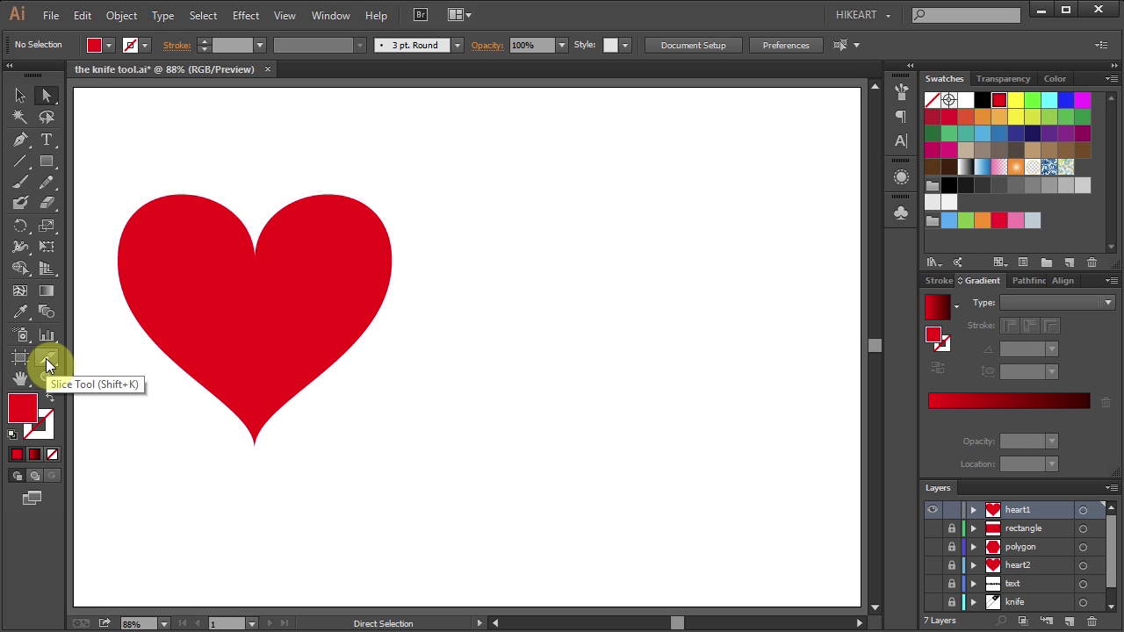
click(932, 602)
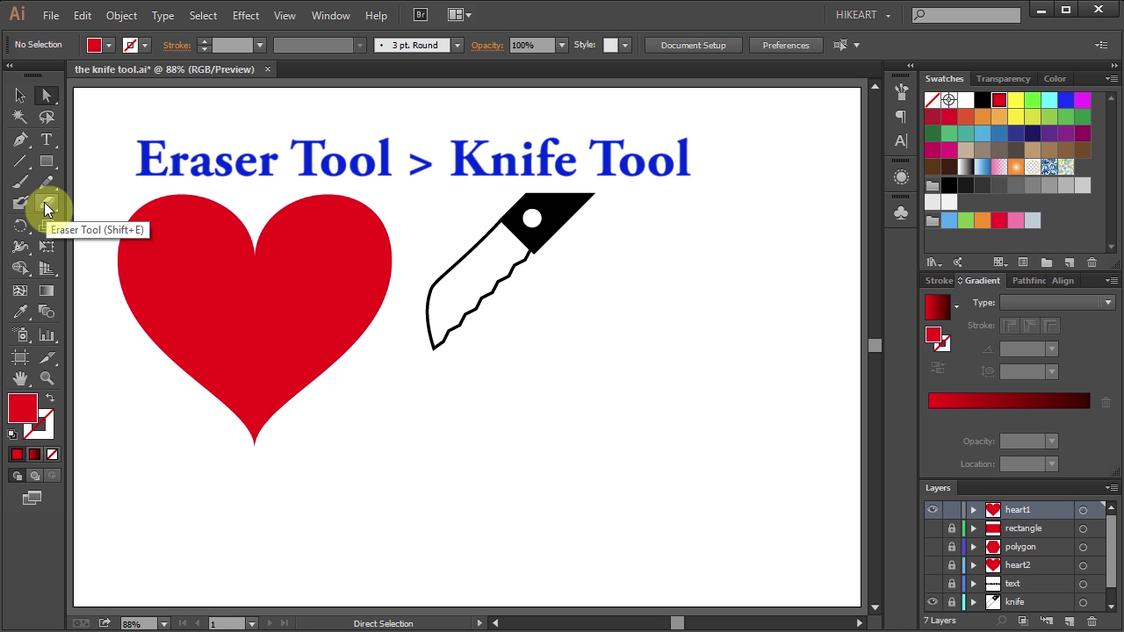
Tear off the Eraser, Scissors and Knife tools into a floating panel and move it aside.
click(45, 205)
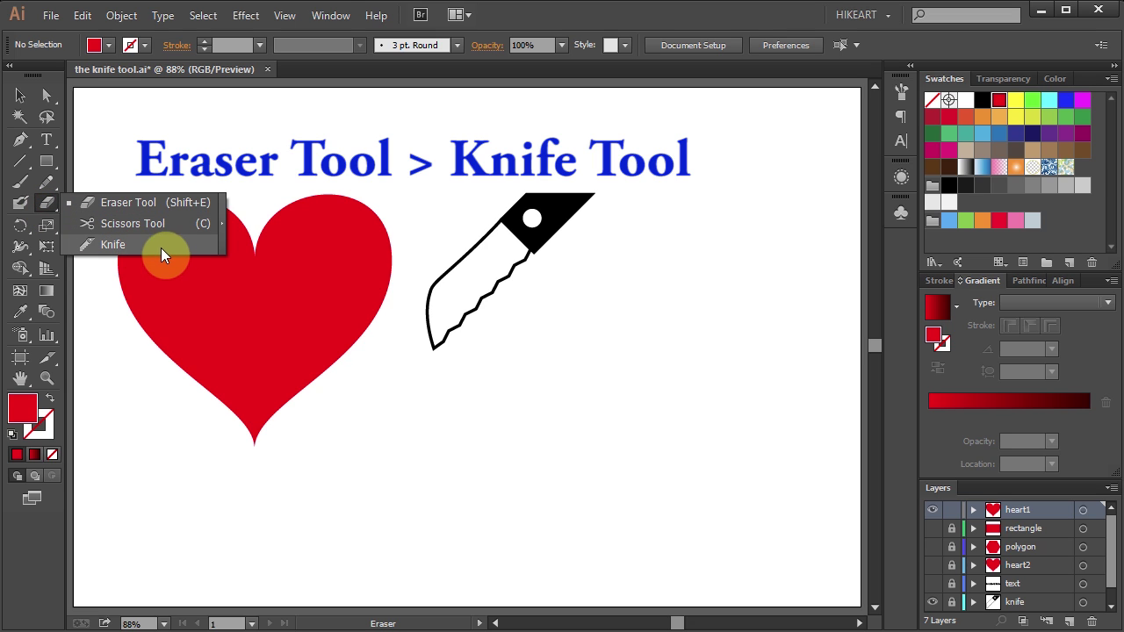
click(222, 212)
drag(88, 219, 114, 96)
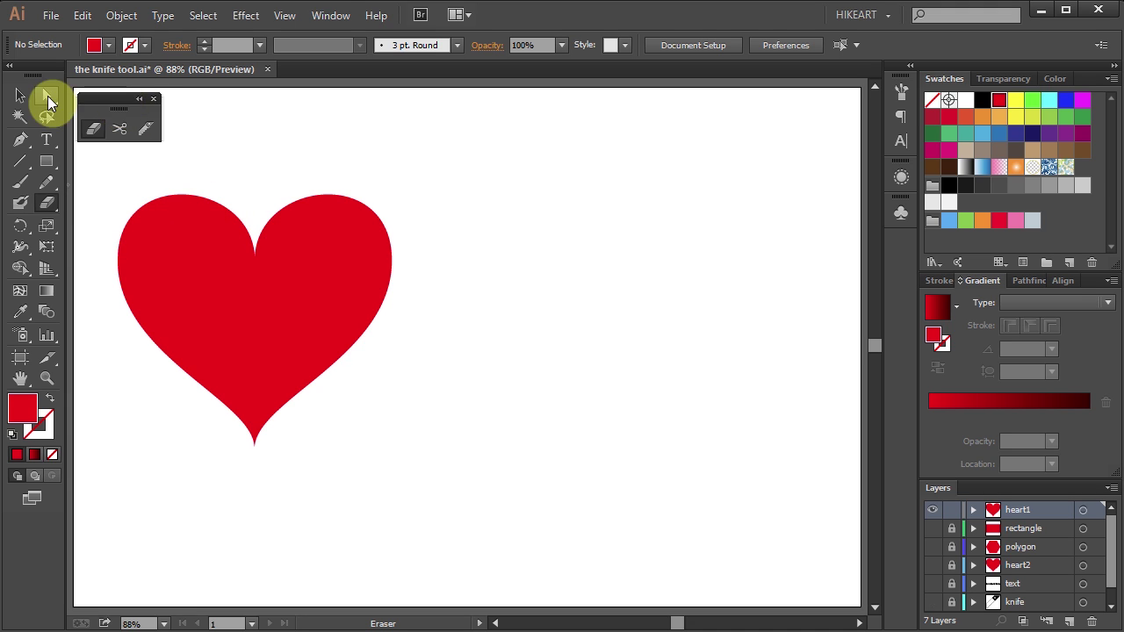
Hide the knife layer and slice the heart with a wavy Knife cut from left edge to lower right.
click(47, 95)
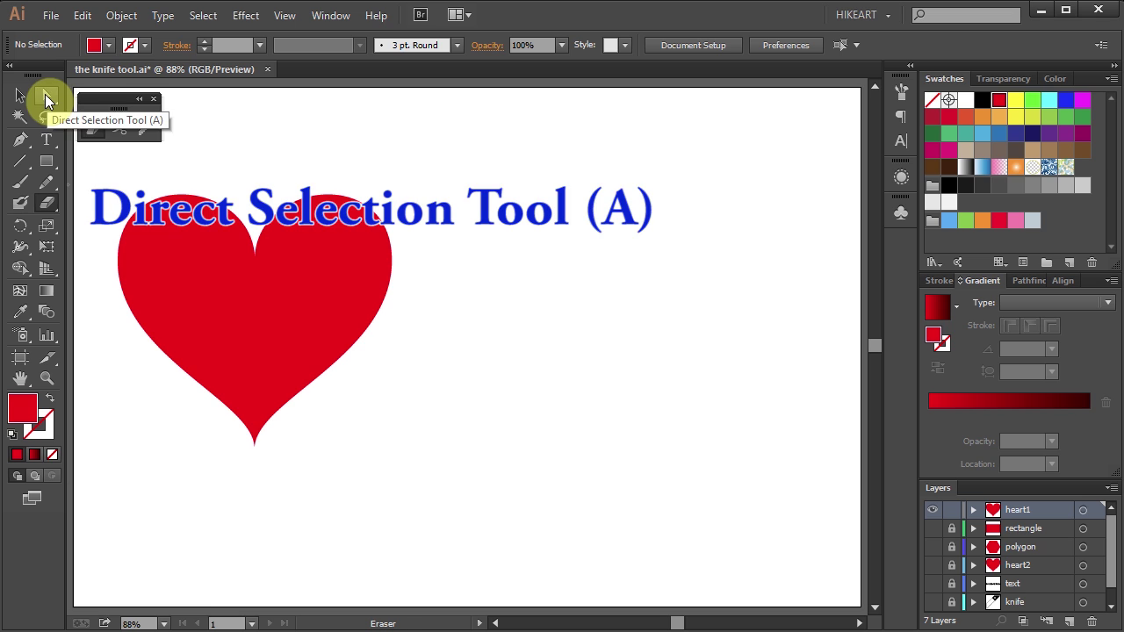
click(236, 331)
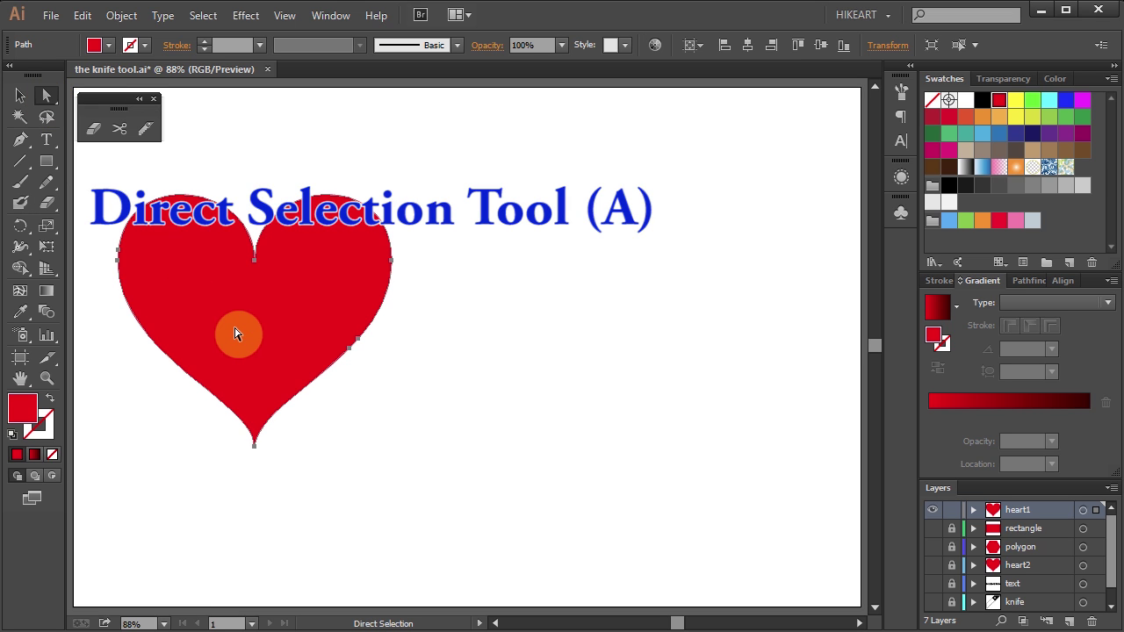
click(146, 129)
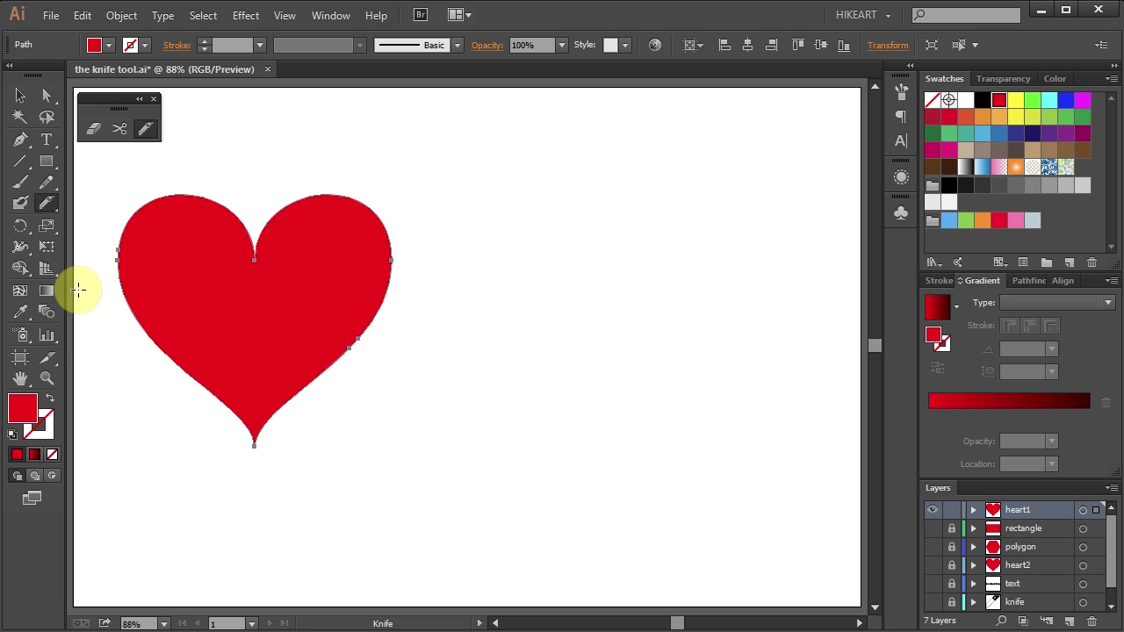
mouse_move(80, 283)
mouse_down()
mouse_move(188, 304)
mouse_move(510, 328)
mouse_up()
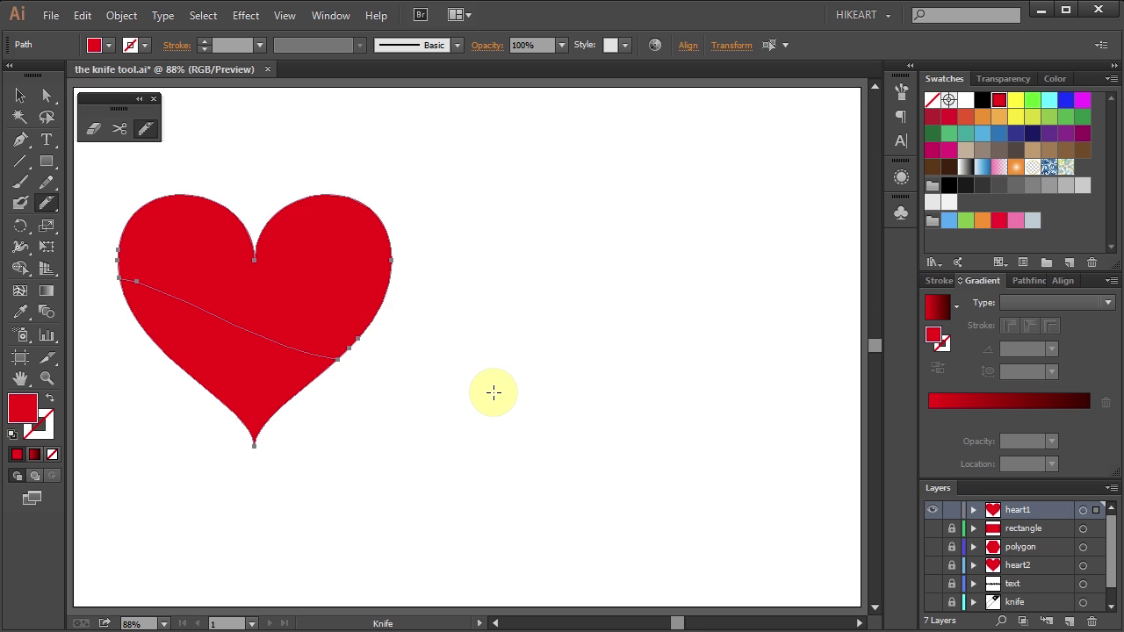
drag(263, 348, 224, 330)
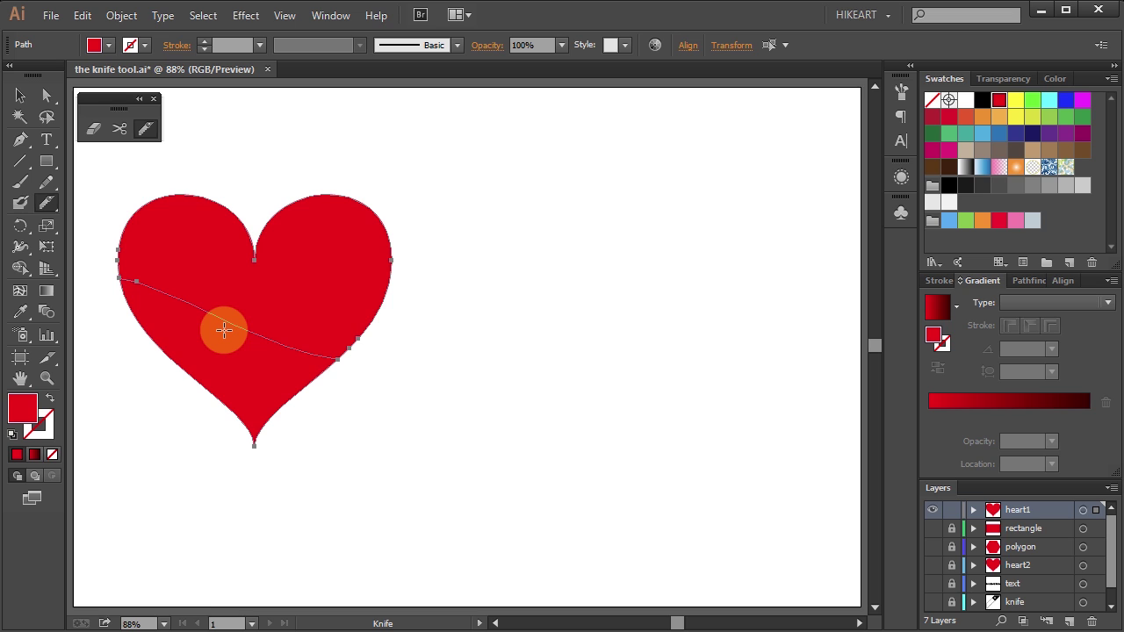
drag(223, 330, 224, 335)
key(ctrl)
key(ctrl+z)
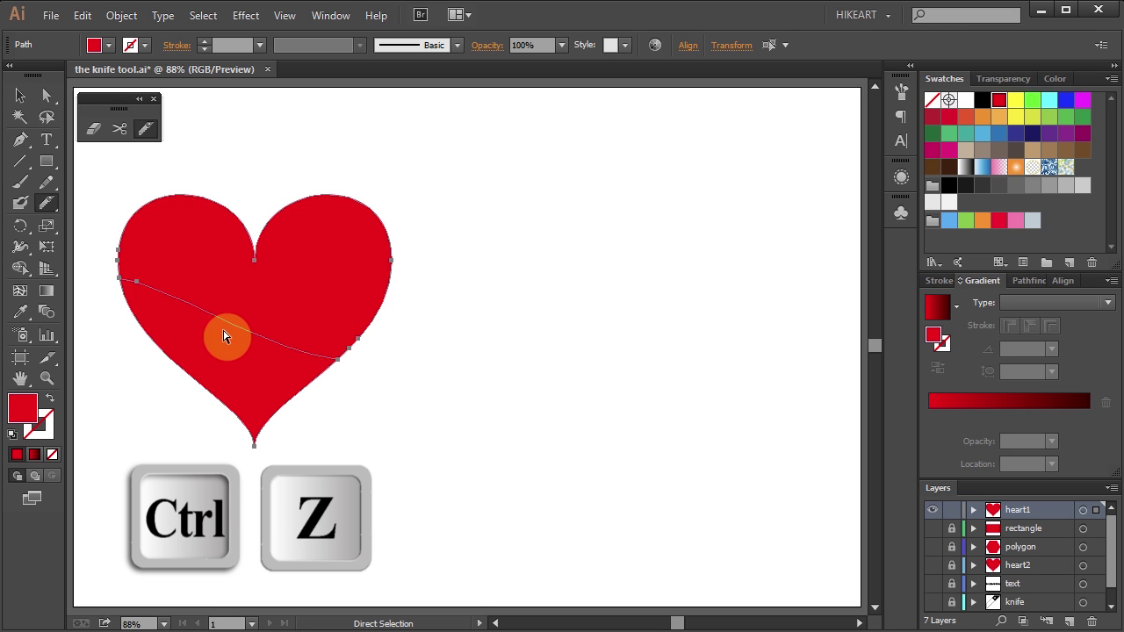
mouse_move(88, 259)
mouse_down()
mouse_move(186, 269)
mouse_move(329, 345)
mouse_move(457, 349)
mouse_up()
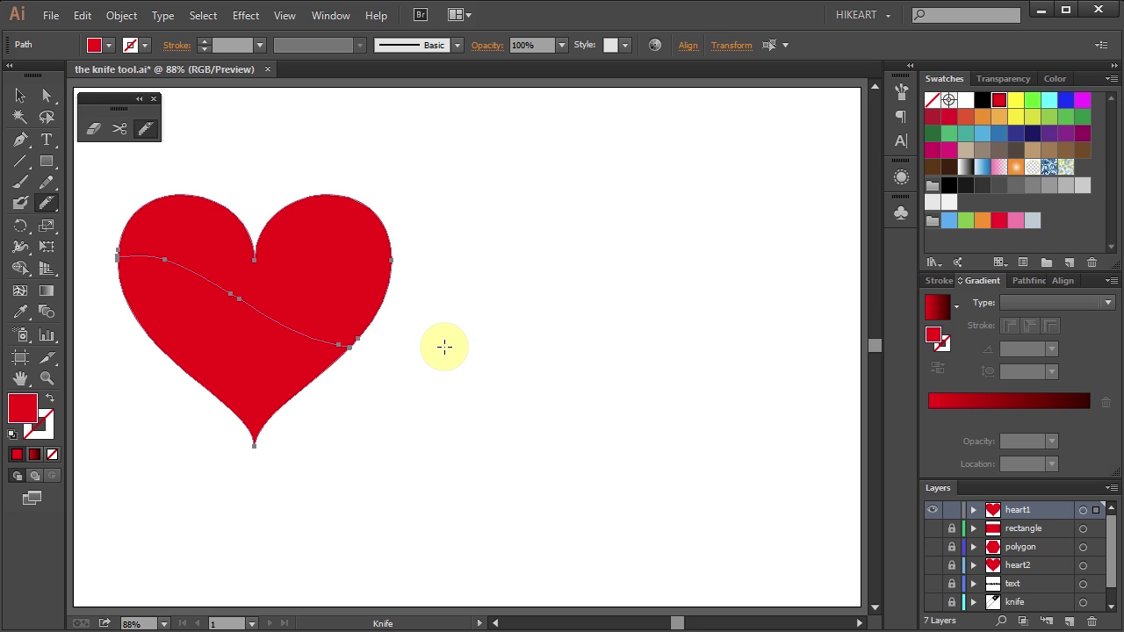
Expand heart1 to list its two pieces and select the heart's upper cut piece.
click(319, 262)
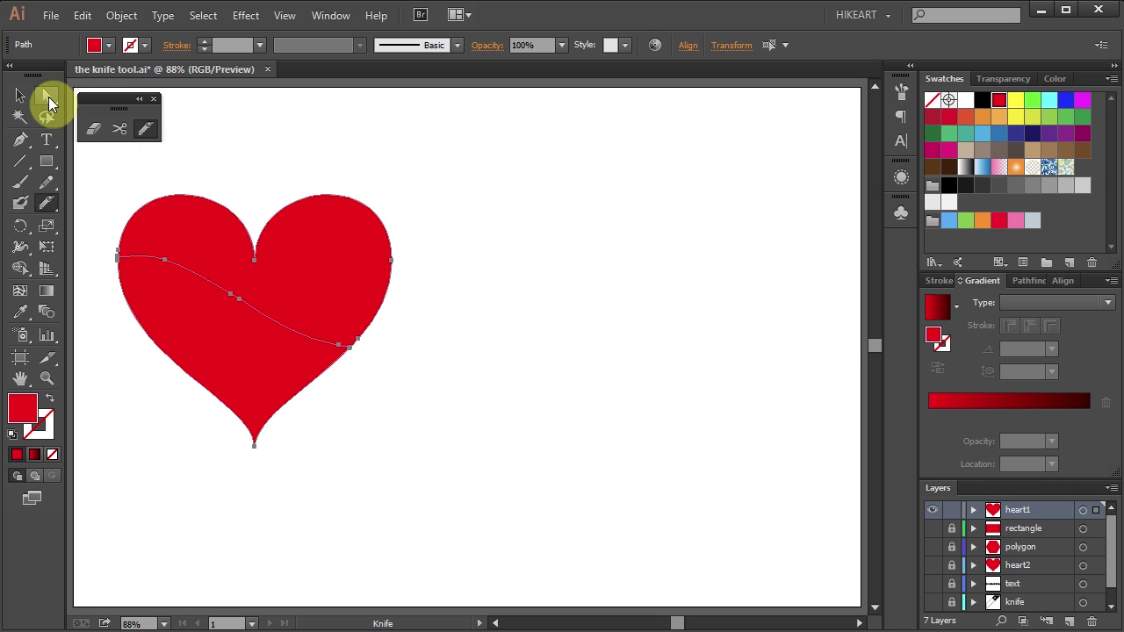
drag(49, 97, 114, 95)
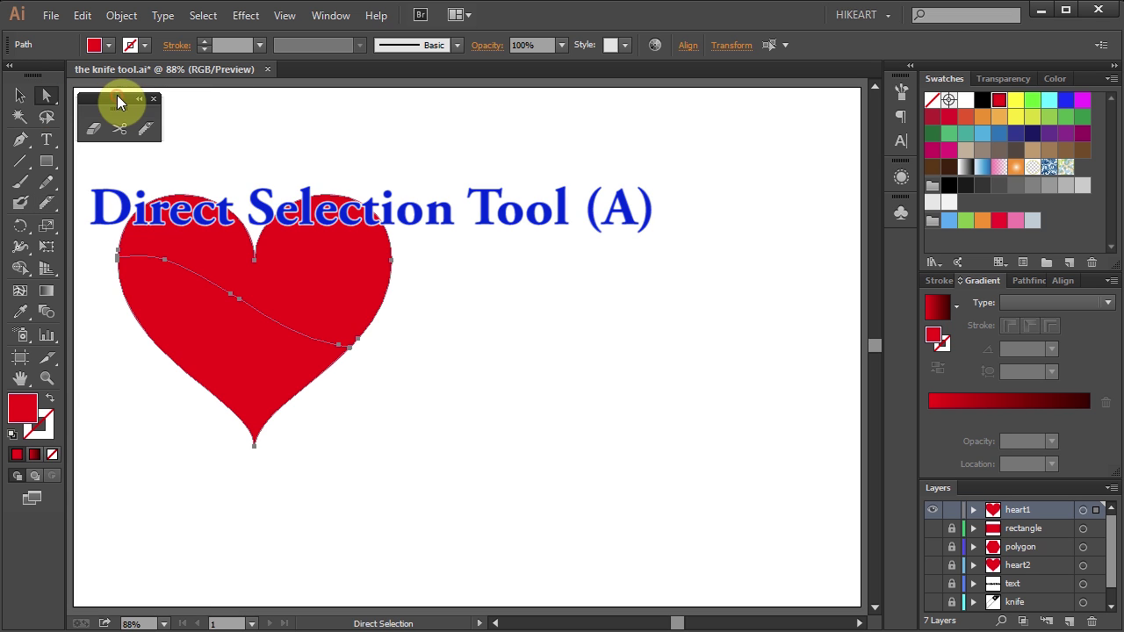
click(249, 198)
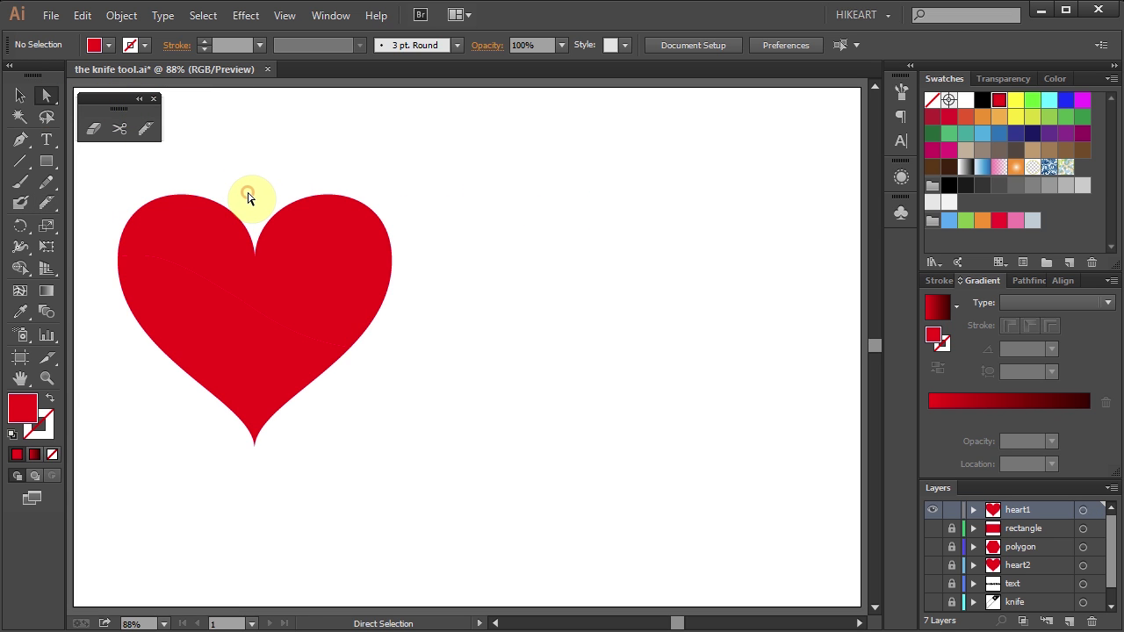
click(309, 272)
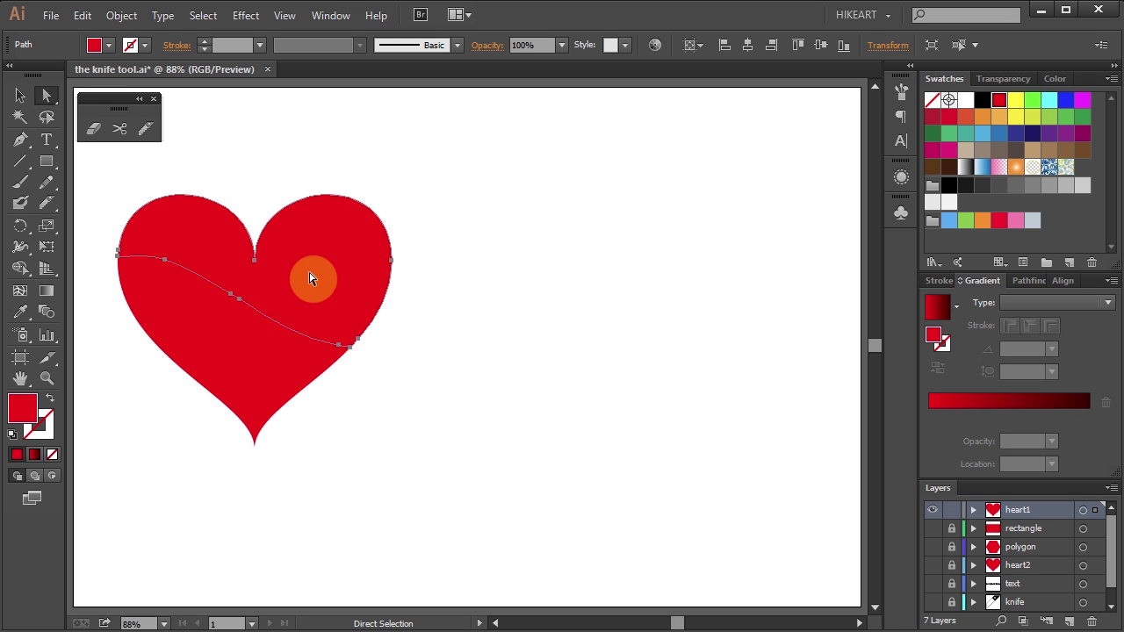
click(247, 365)
click(973, 510)
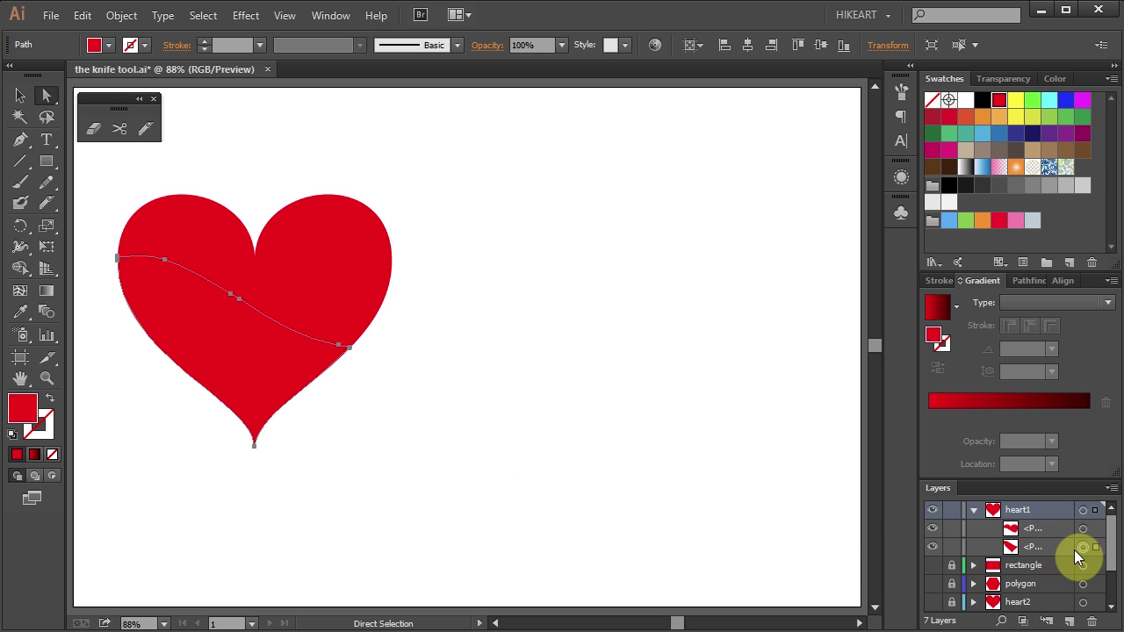
click(311, 254)
Give the upper piece a dark red linear gradient angled at -126.7°.
click(1015, 99)
click(936, 307)
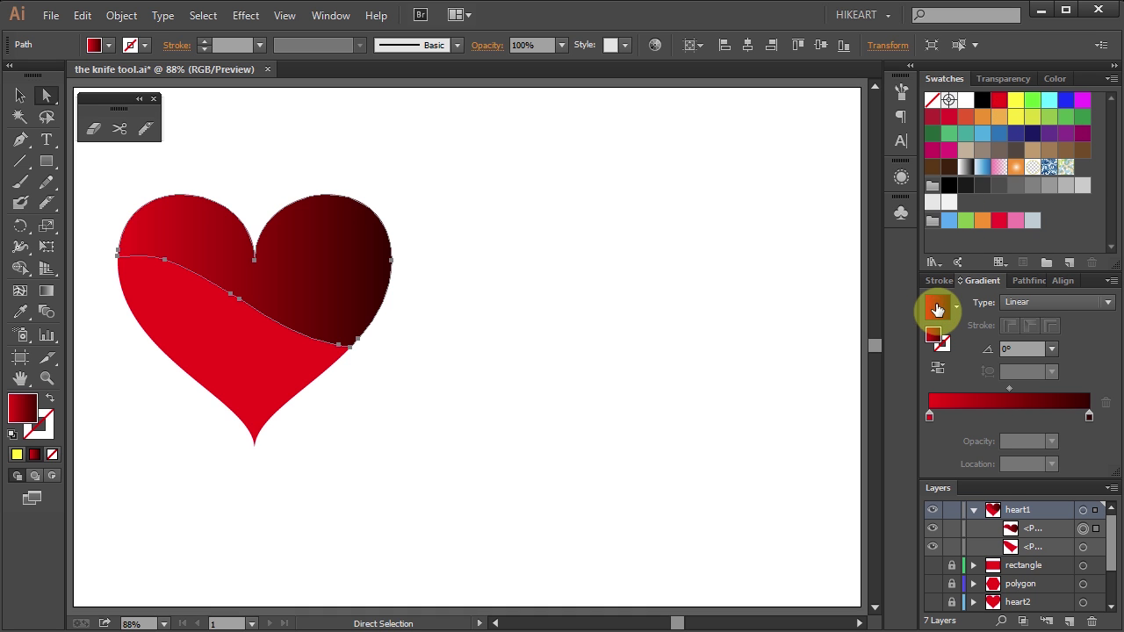
key(g)
drag(335, 159, 200, 353)
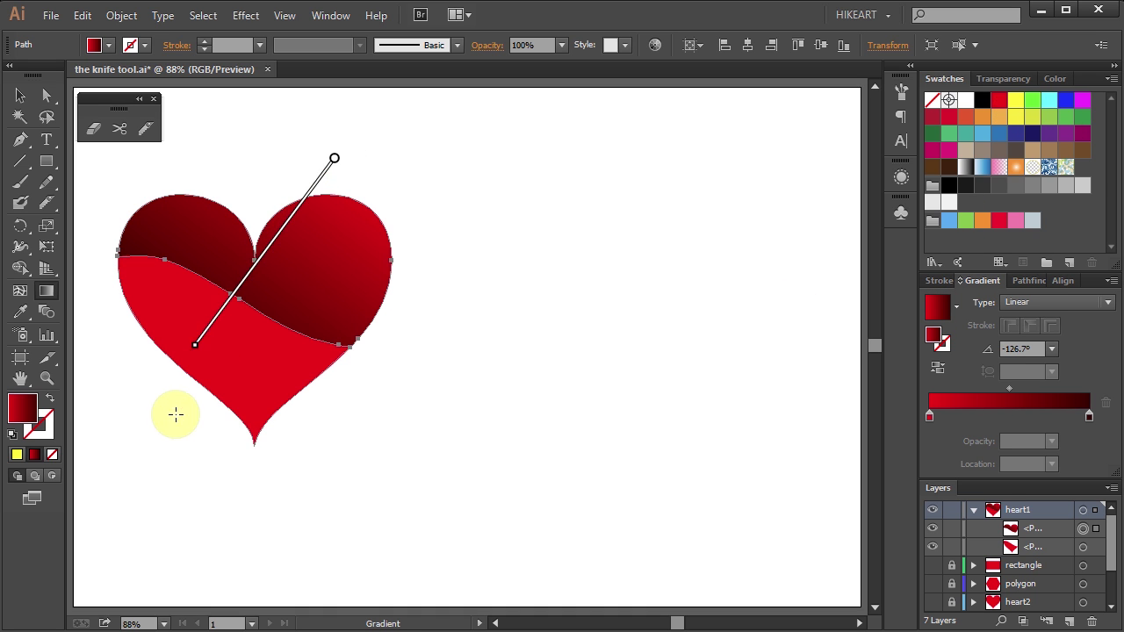
key(a)
click(325, 281)
drag(294, 287, 301, 274)
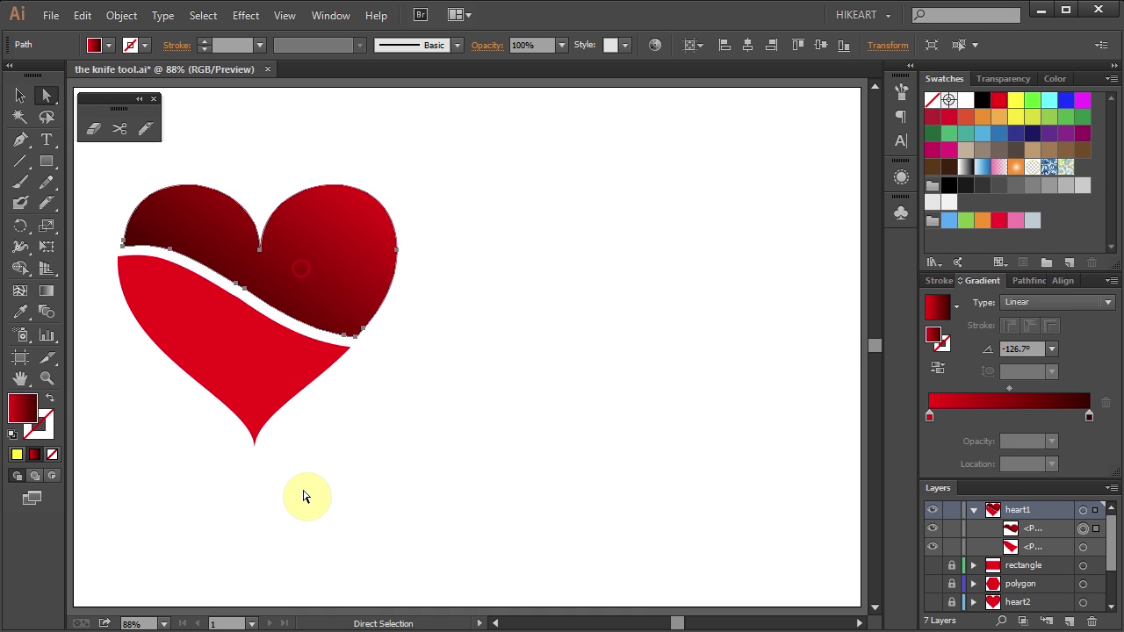
key(ctrl+z)
click(304, 497)
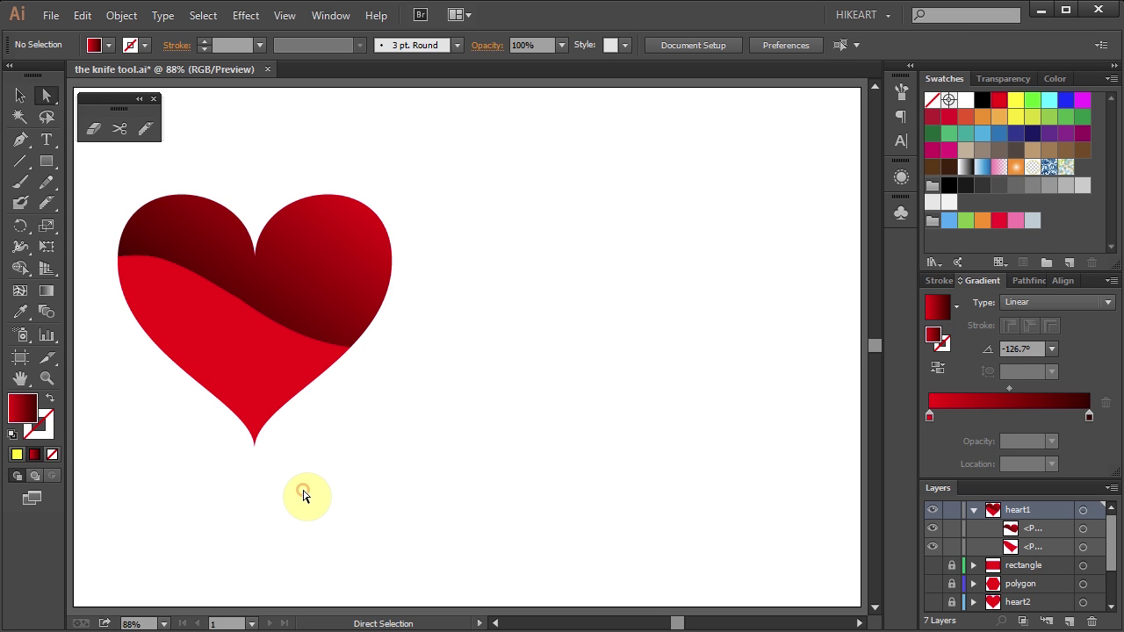
Lock heart1, show and activate the rectangle layer, and zoom in on the red rectangle.
click(972, 509)
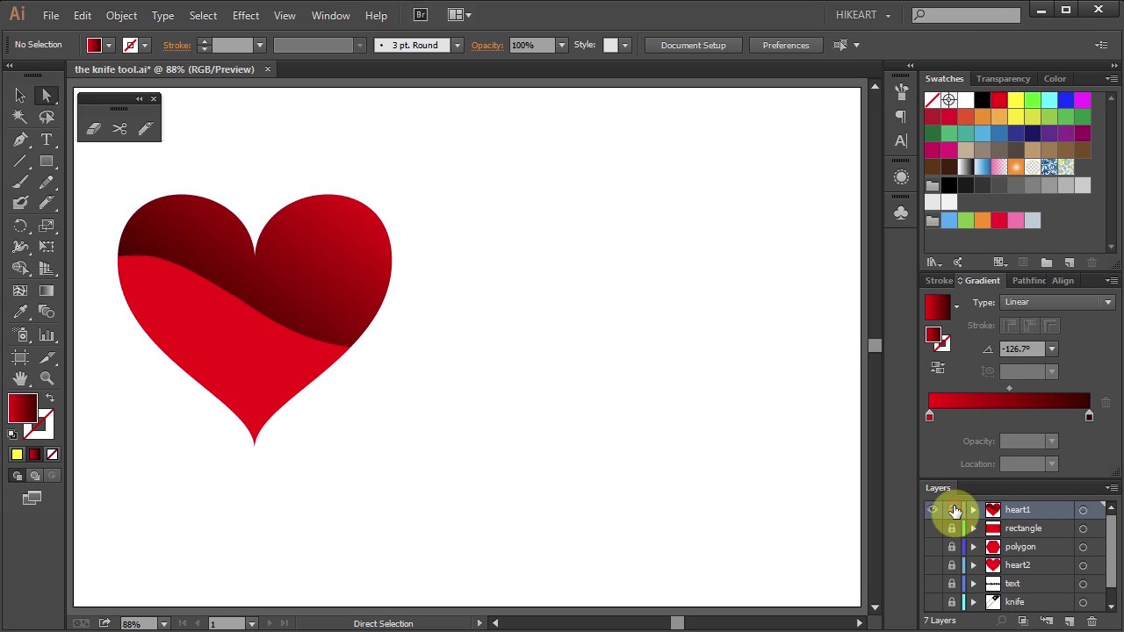
click(951, 510)
click(933, 527)
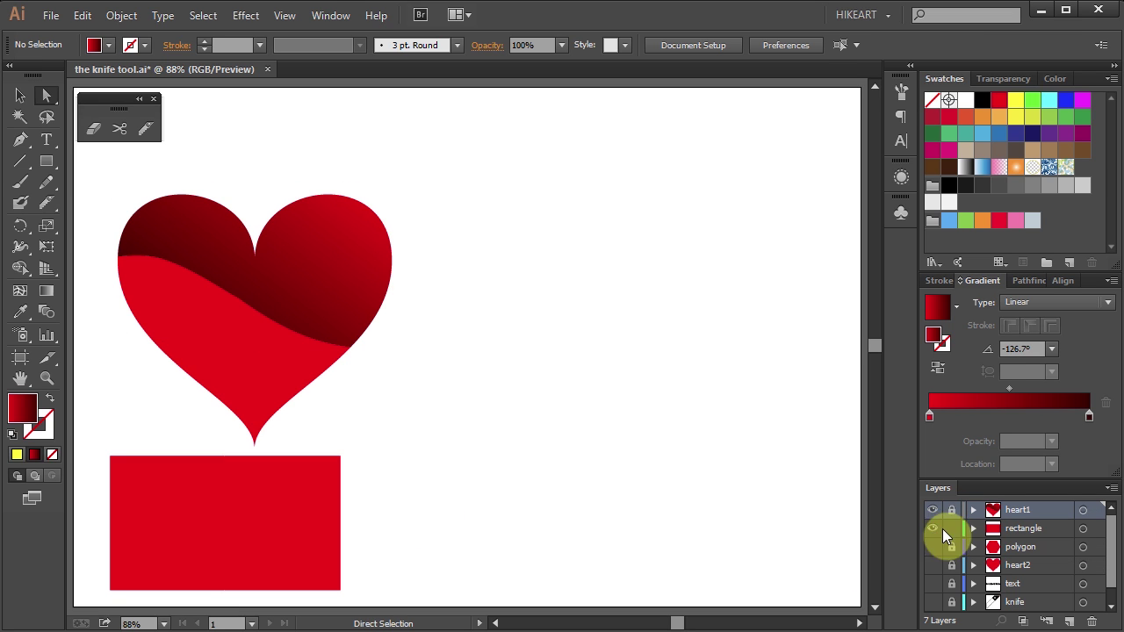
click(1020, 528)
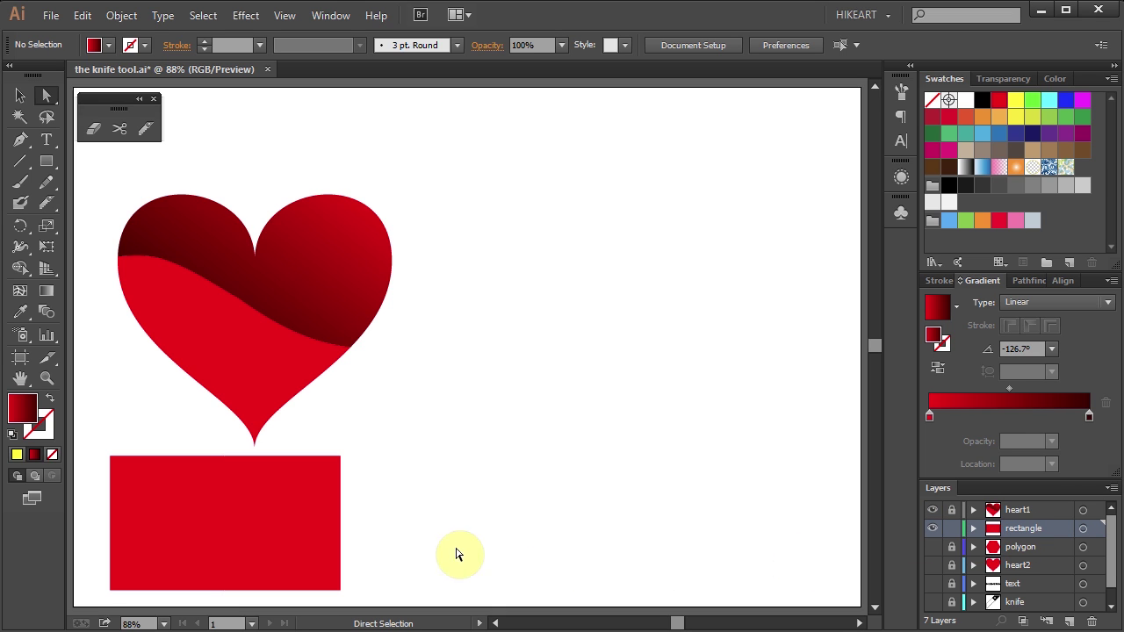
click(257, 538)
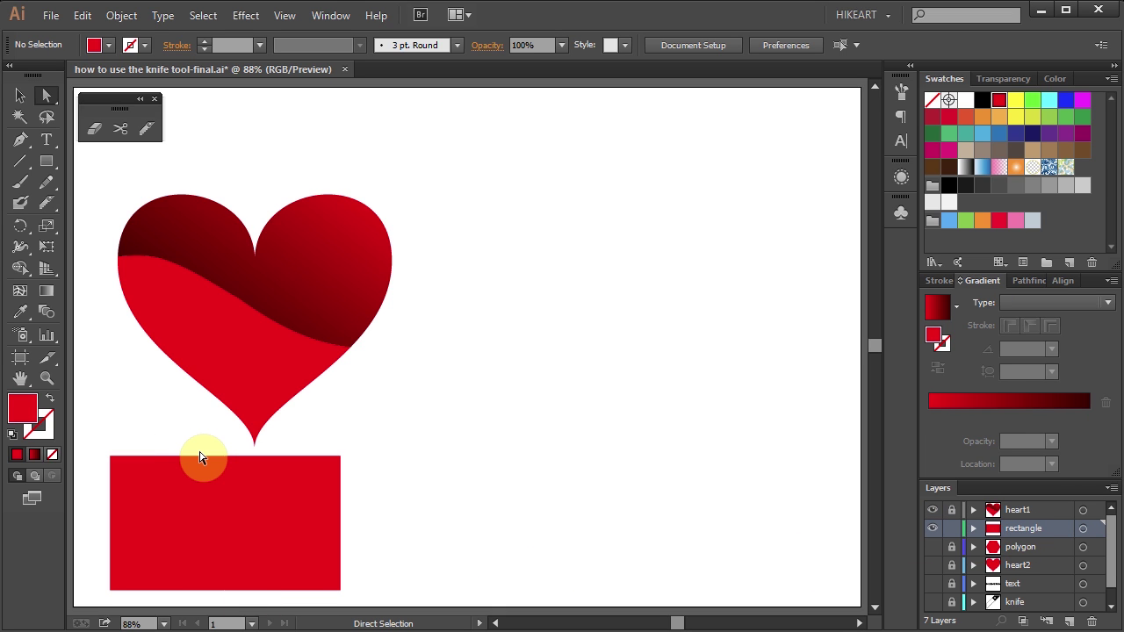
click(226, 512)
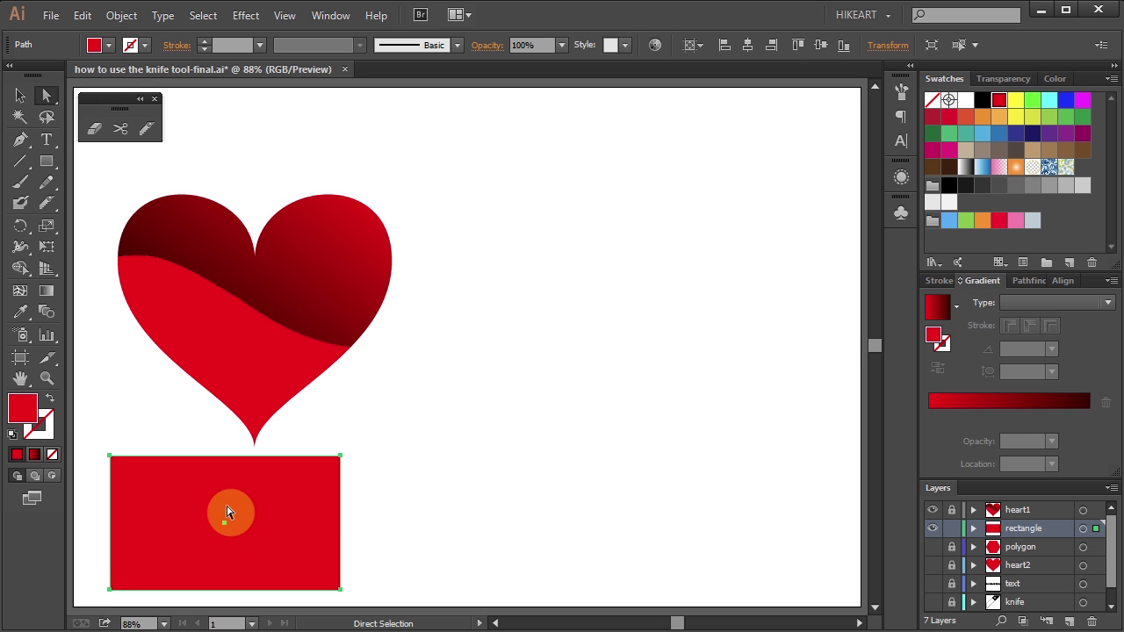
key(z)
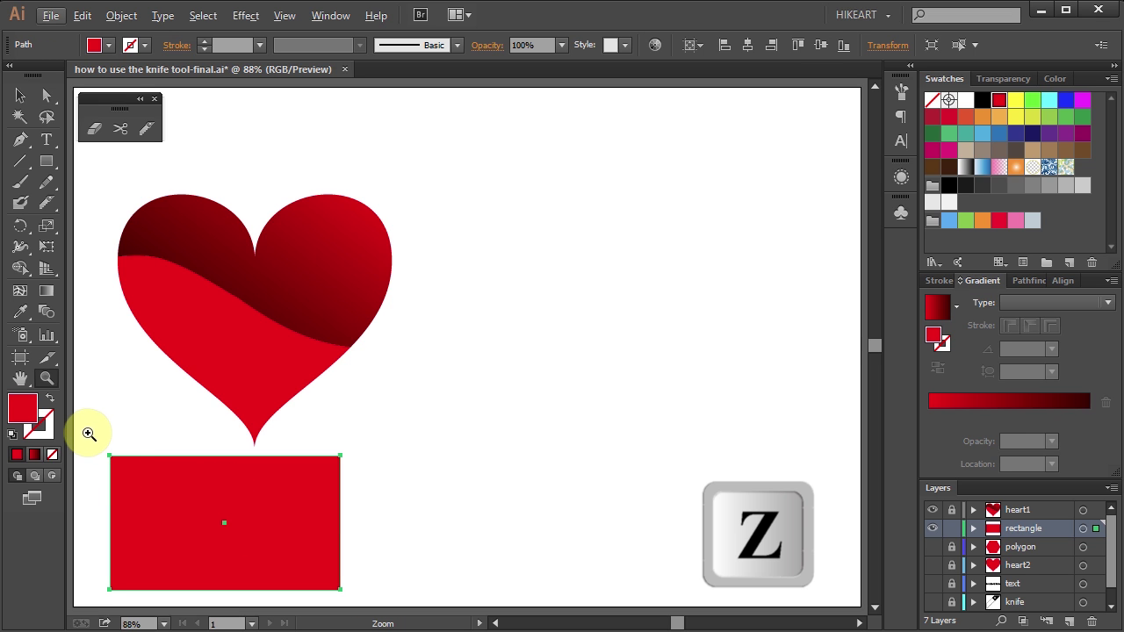
drag(82, 437, 346, 594)
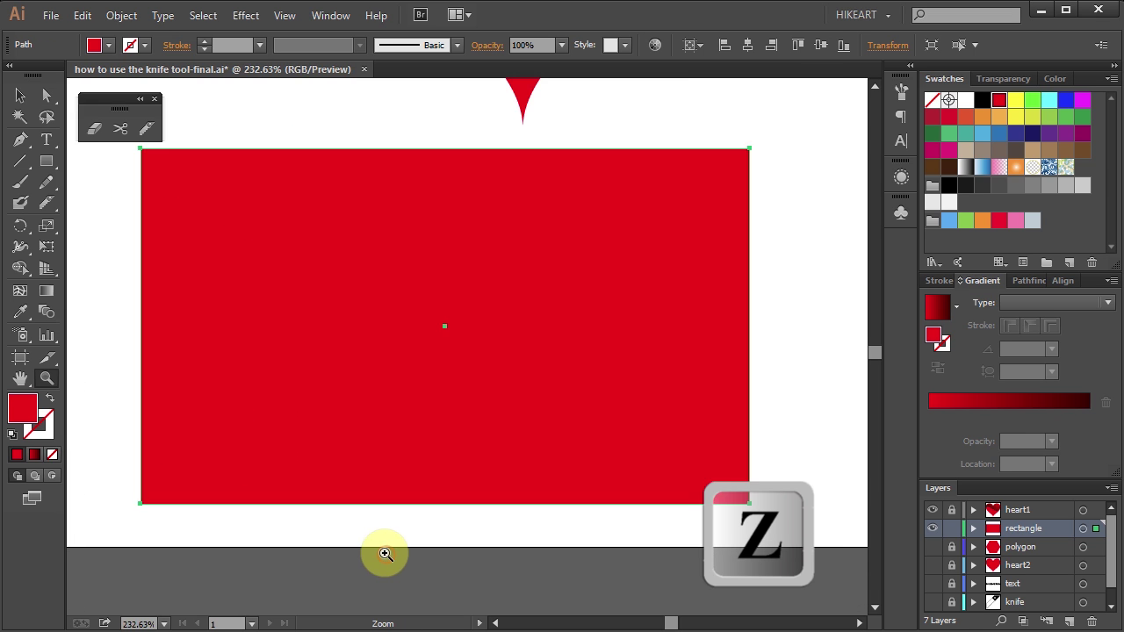
Cut the rectangle diagonally with a straight Knife cut and nudge its upper-right triangle apart.
click(146, 129)
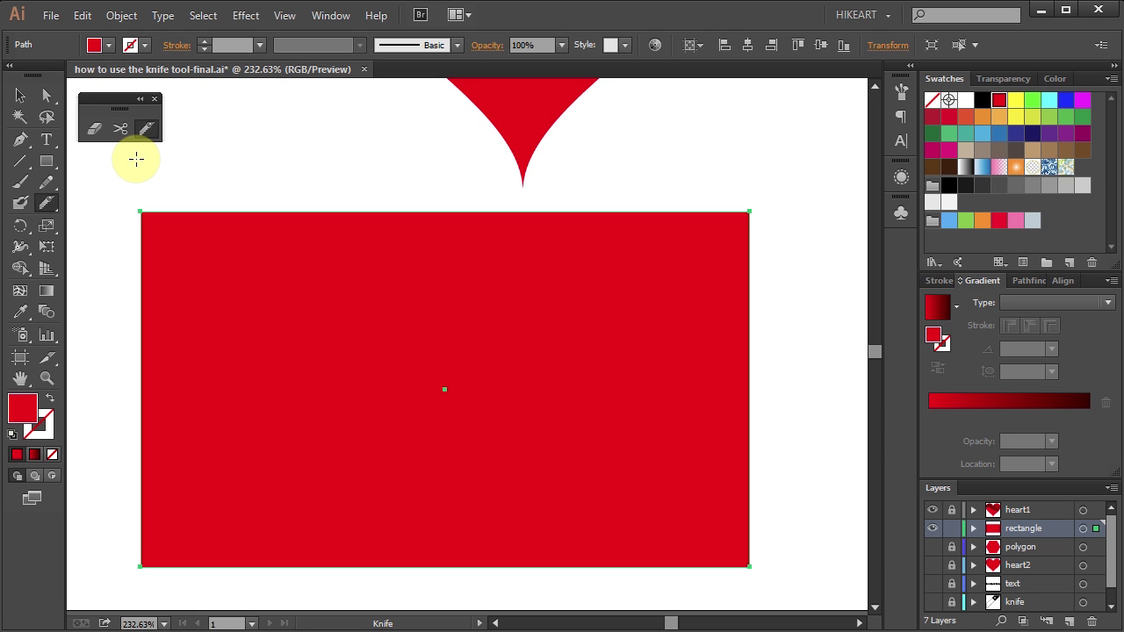
key(alt)
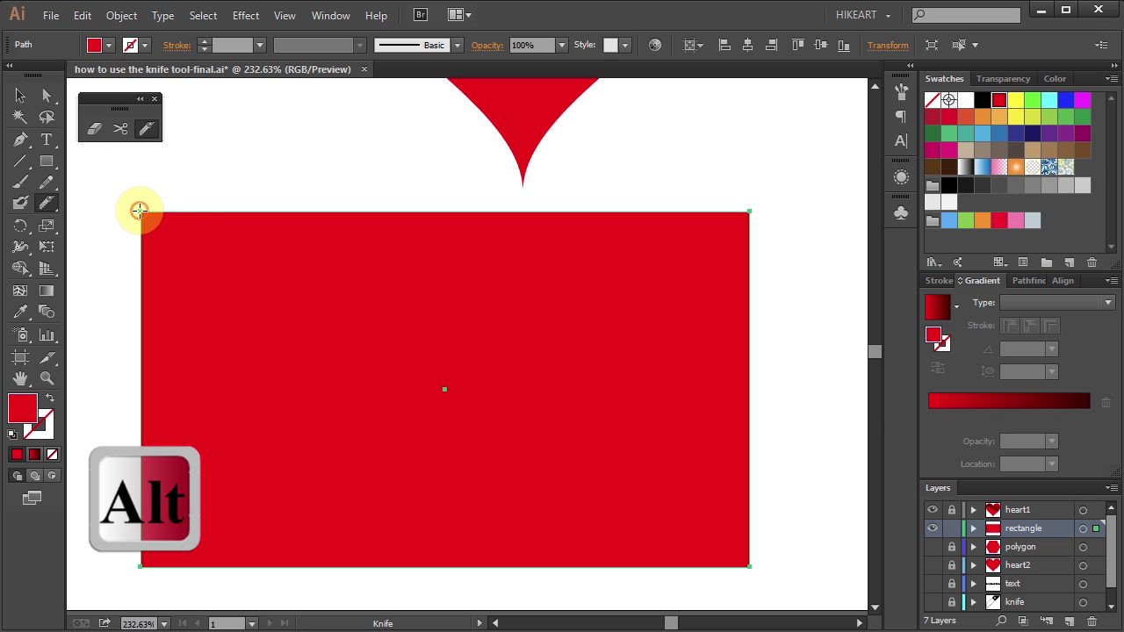
drag(139, 211, 750, 567)
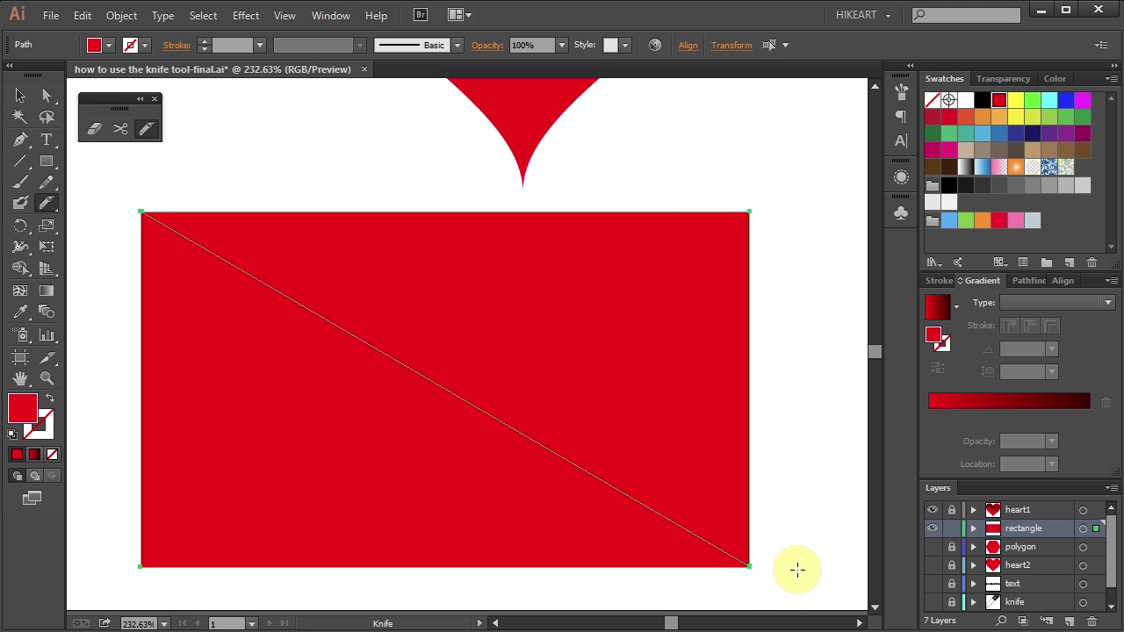
key(a)
click(660, 344)
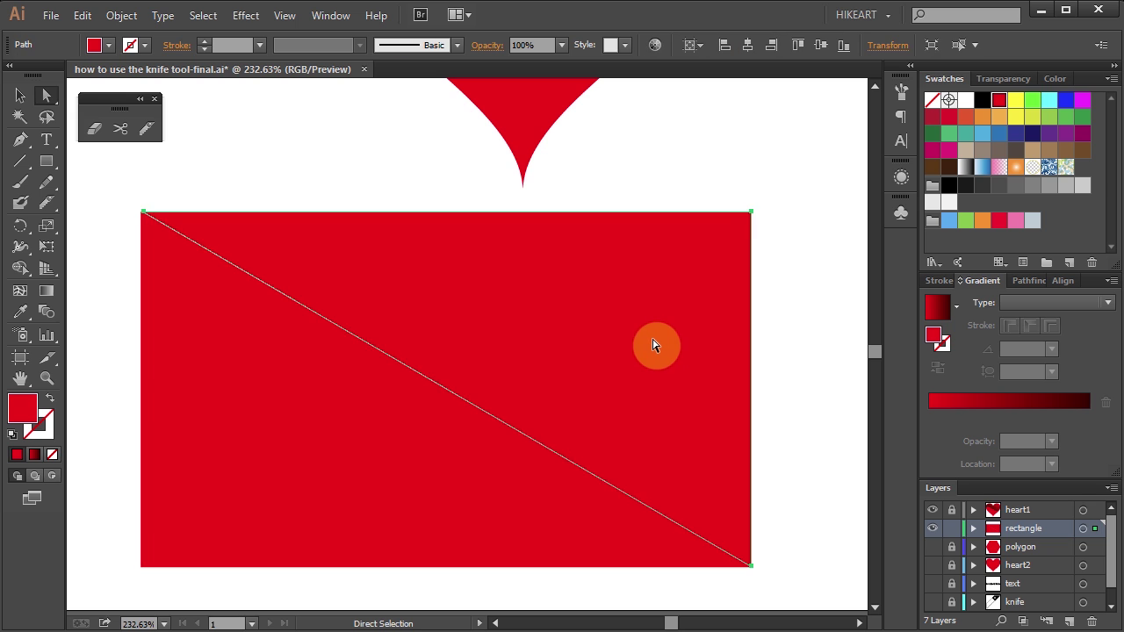
key(shift+Right)
key(shift+Right)
key(ctrl+0)
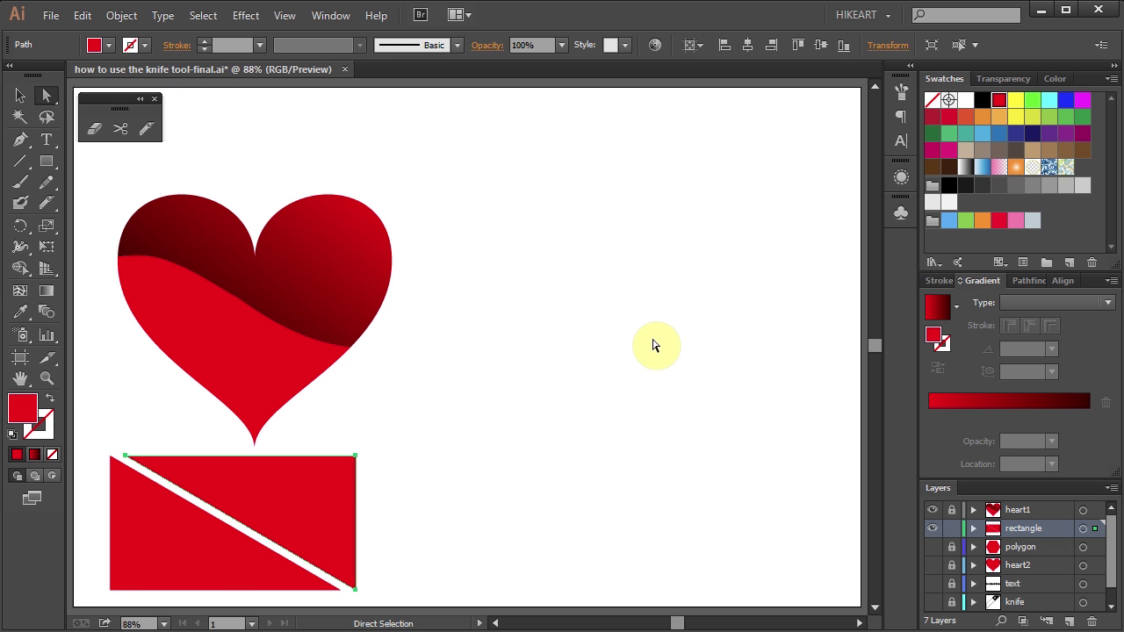
key(ctrl+shift+a)
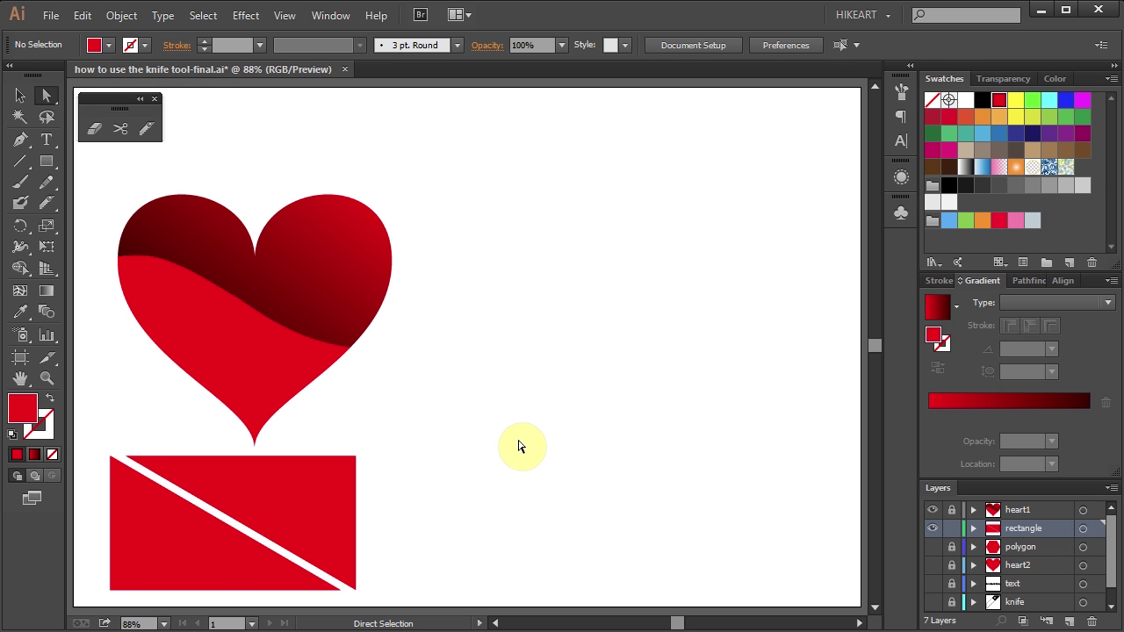
Show the polygon layer and fill the hexagon with the red-to-black gradient.
click(932, 547)
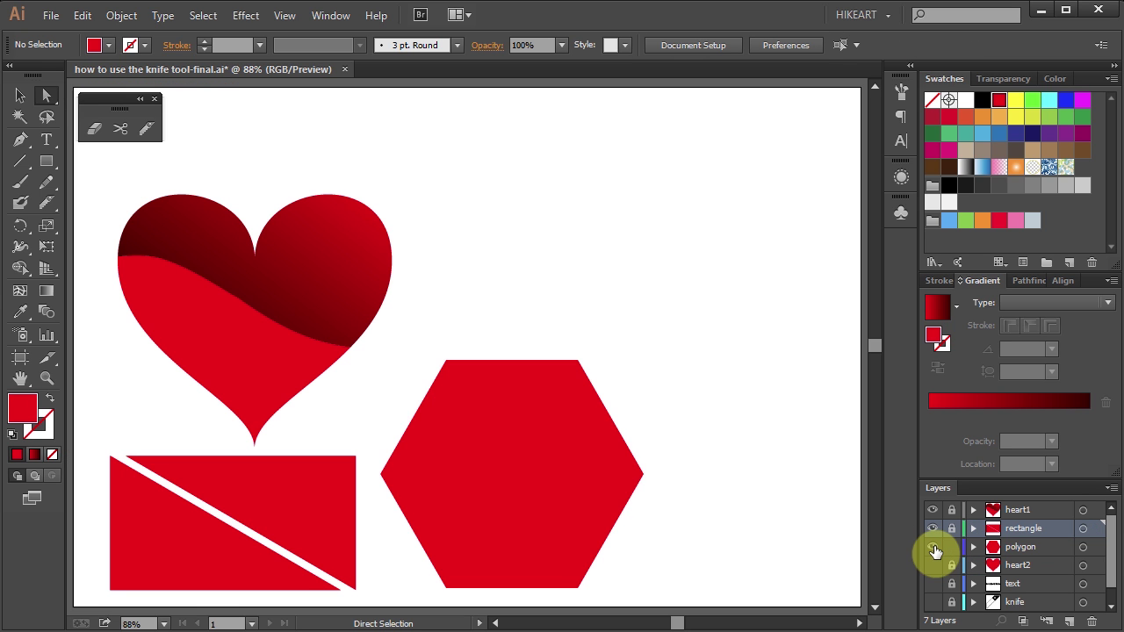
click(523, 537)
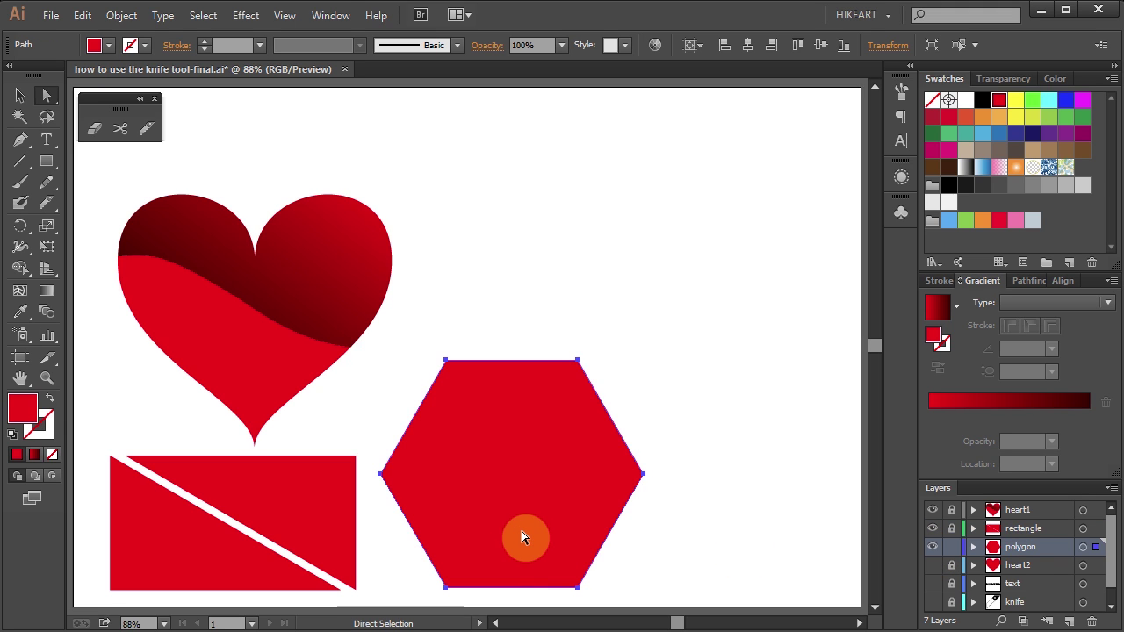
click(929, 307)
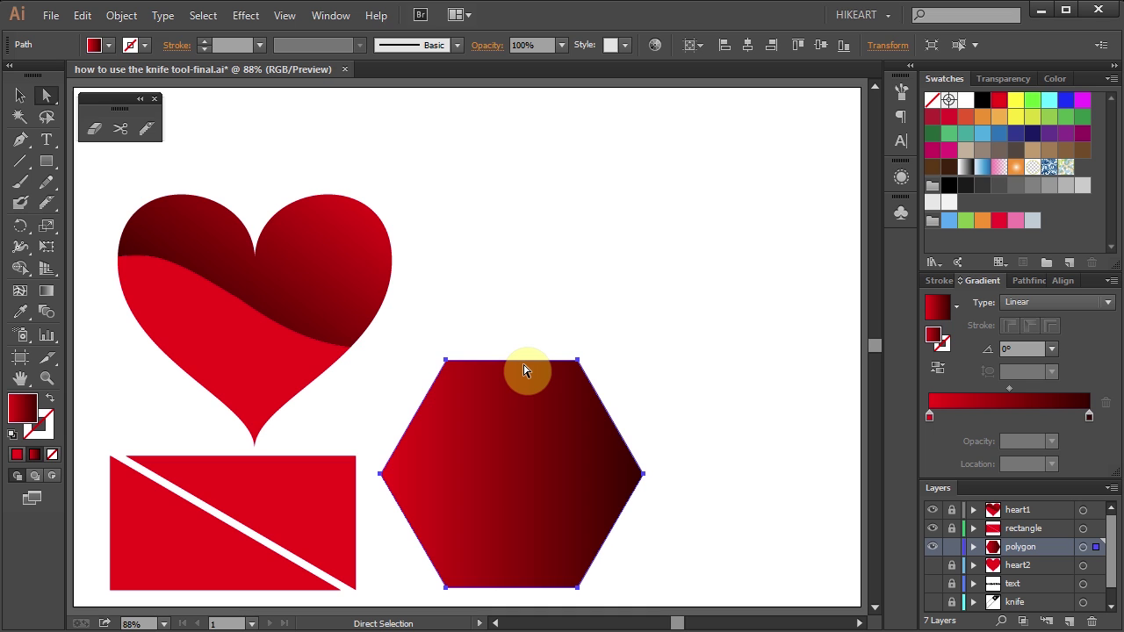
Slice the hexagon with three straight cuts: one horizontal near the top, two crossing diagonals.
click(147, 128)
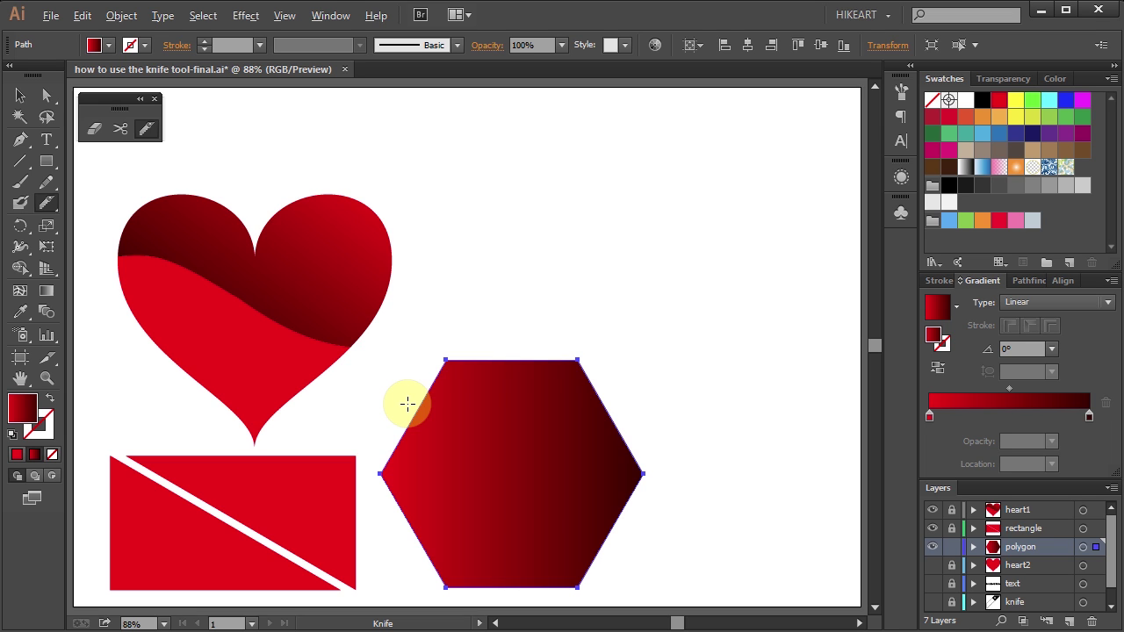
key(alt)
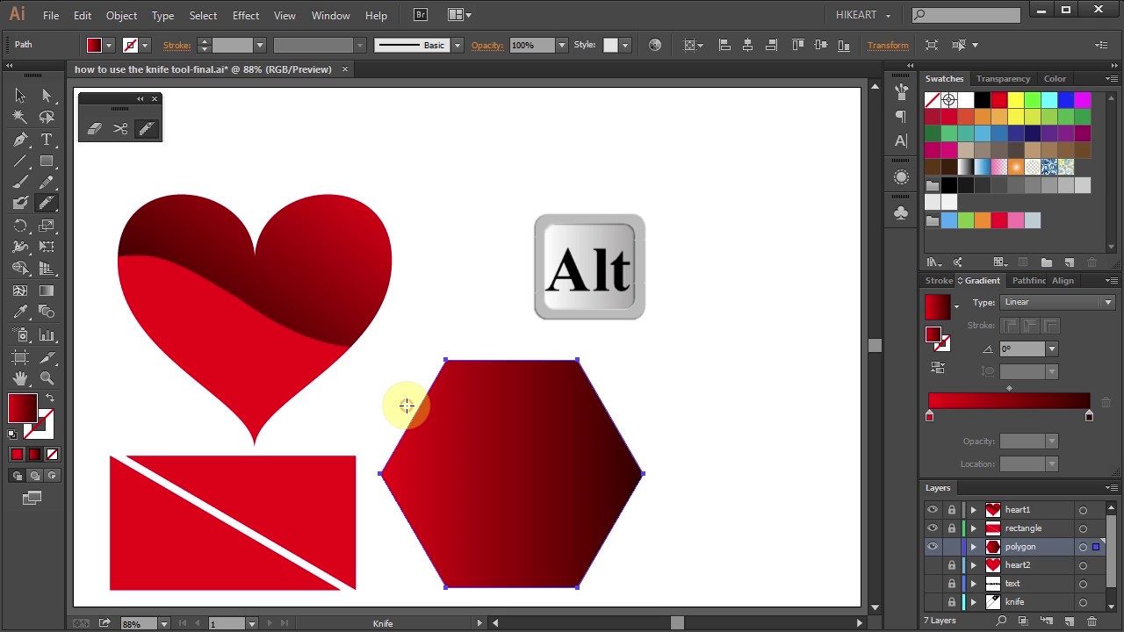
drag(405, 405, 510, 417)
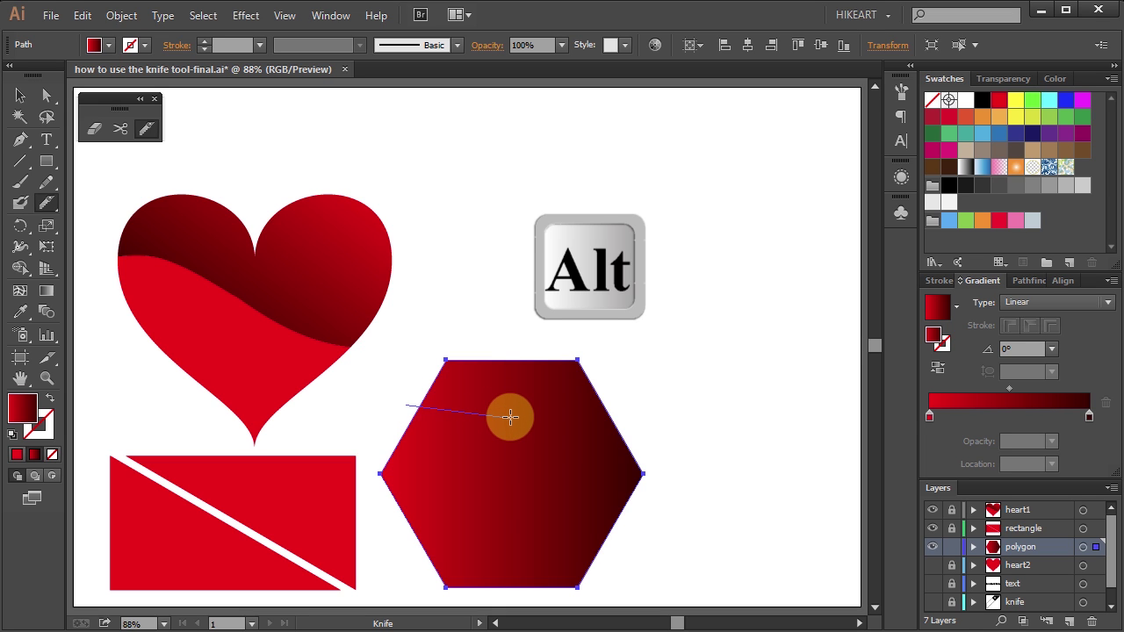
drag(510, 417, 632, 430)
key(shift)
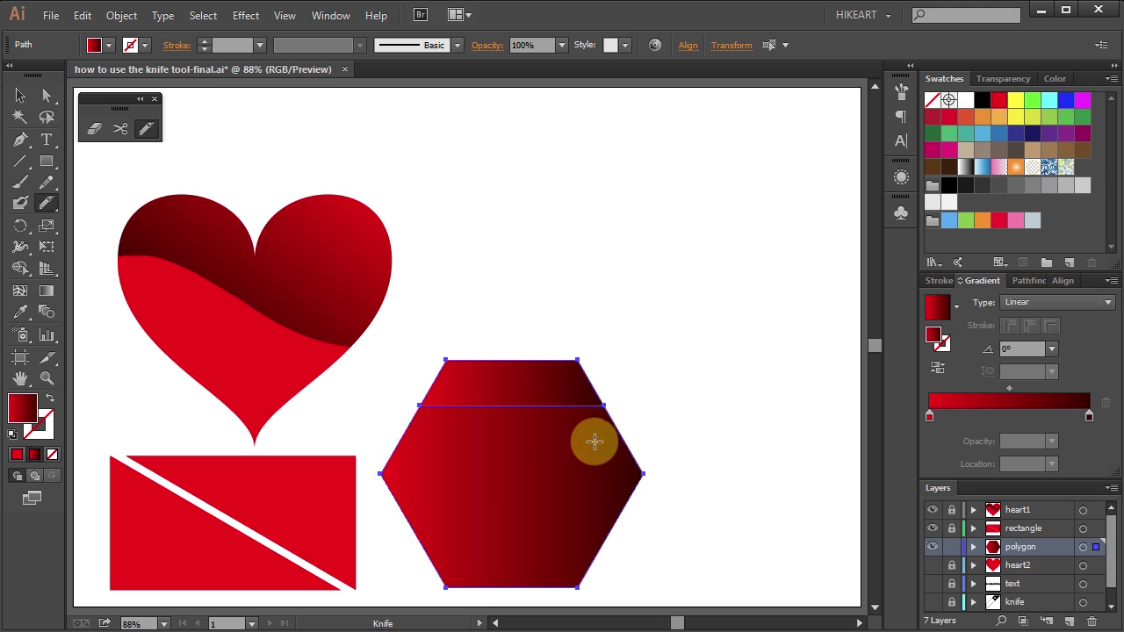
key(alt)
drag(636, 431, 310, 429)
key(alt)
key(shift)
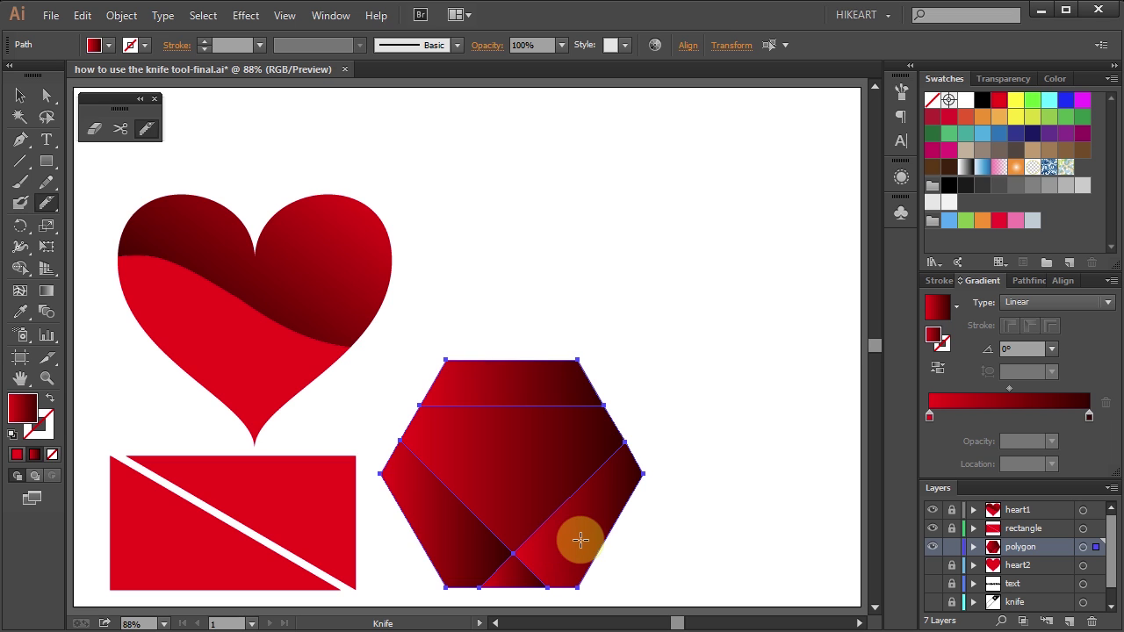
Expand the polygon layer and run the hexagon's top strip gradient vertically.
key(a)
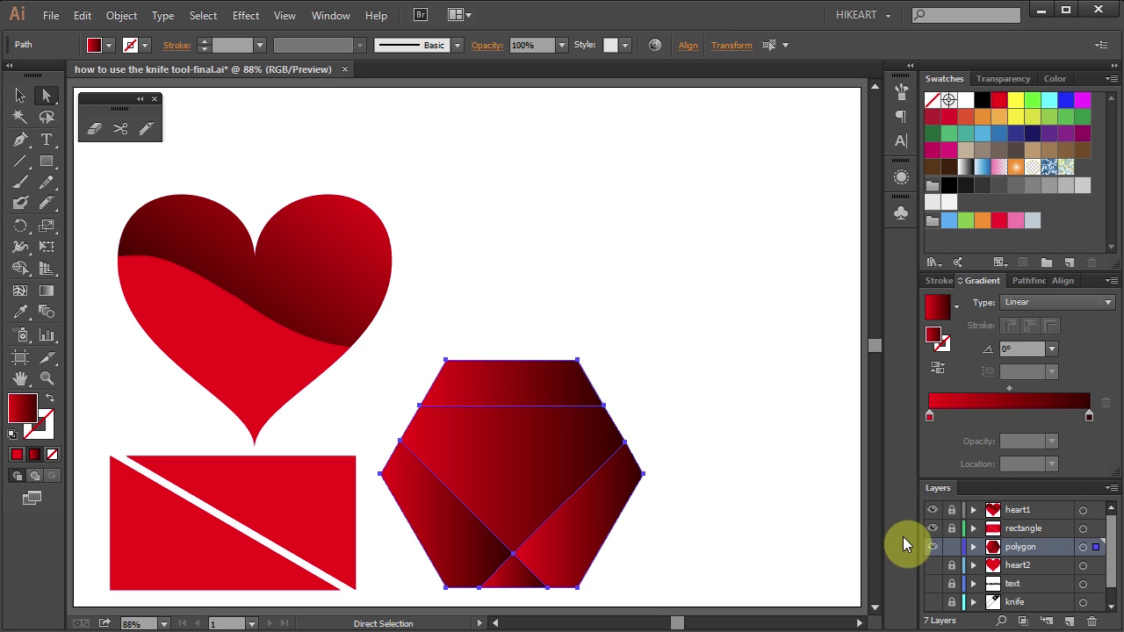
click(971, 547)
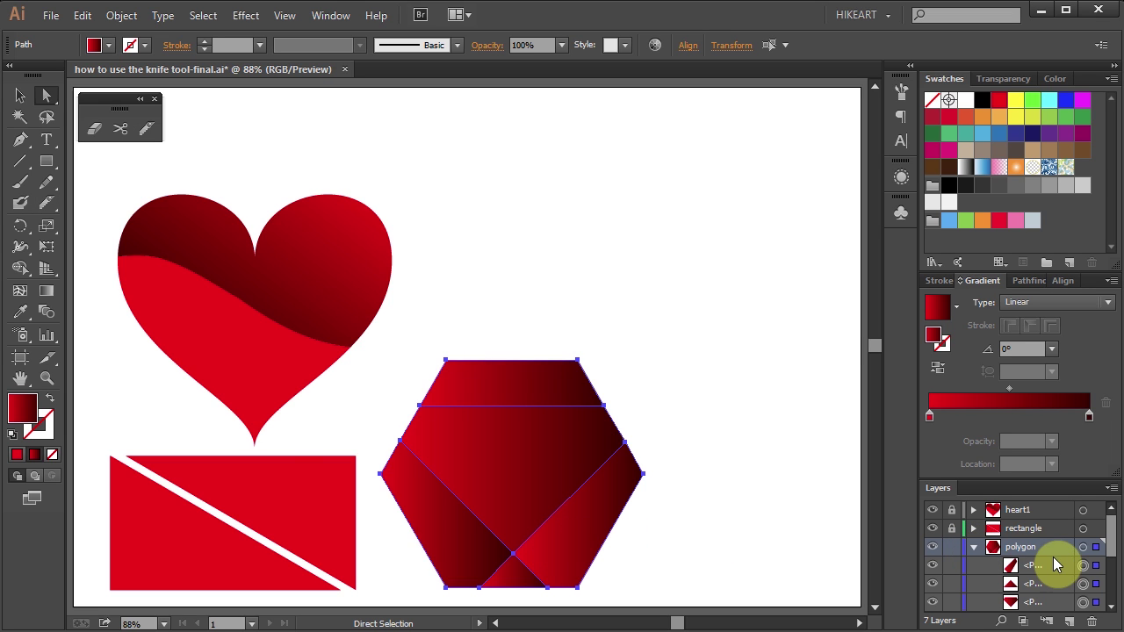
drag(1110, 534, 1115, 557)
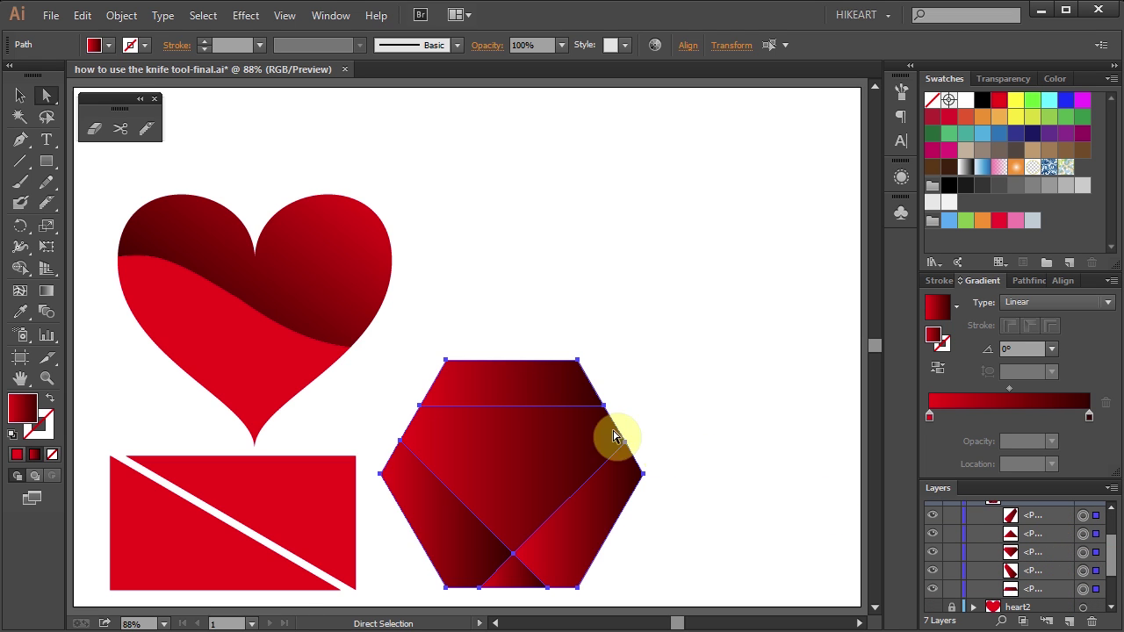
click(525, 384)
key(g)
drag(512, 353, 512, 406)
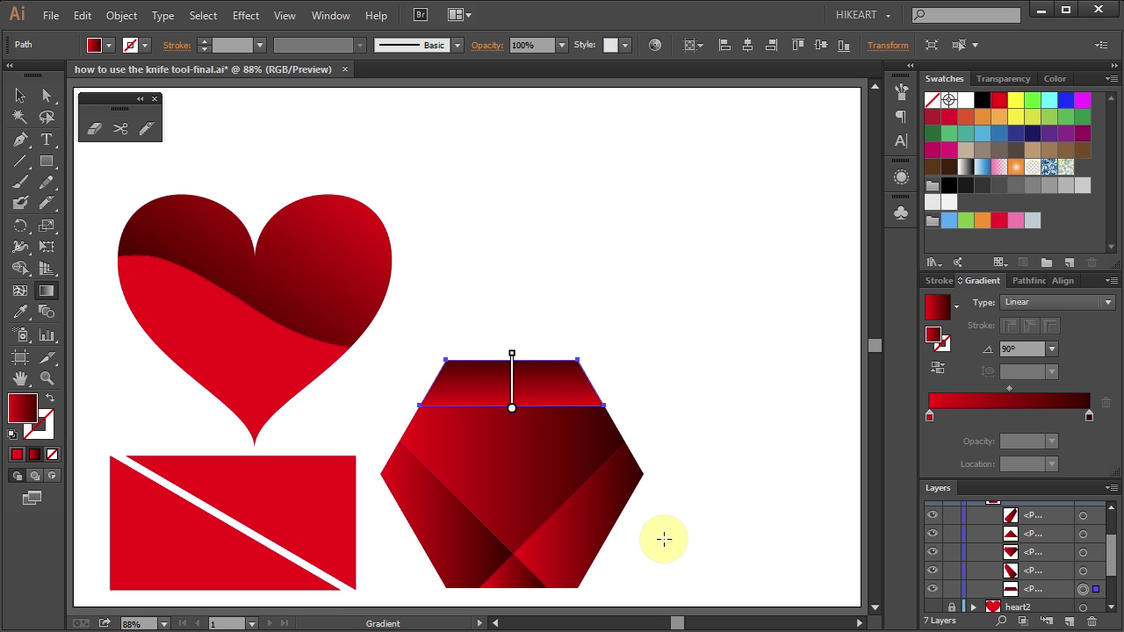
Redirect the gradients of the lower-left, bottom and lower-right hexagon pieces.
ctrl+click(671, 566)
ctrl+click(462, 535)
drag(421, 546, 463, 492)
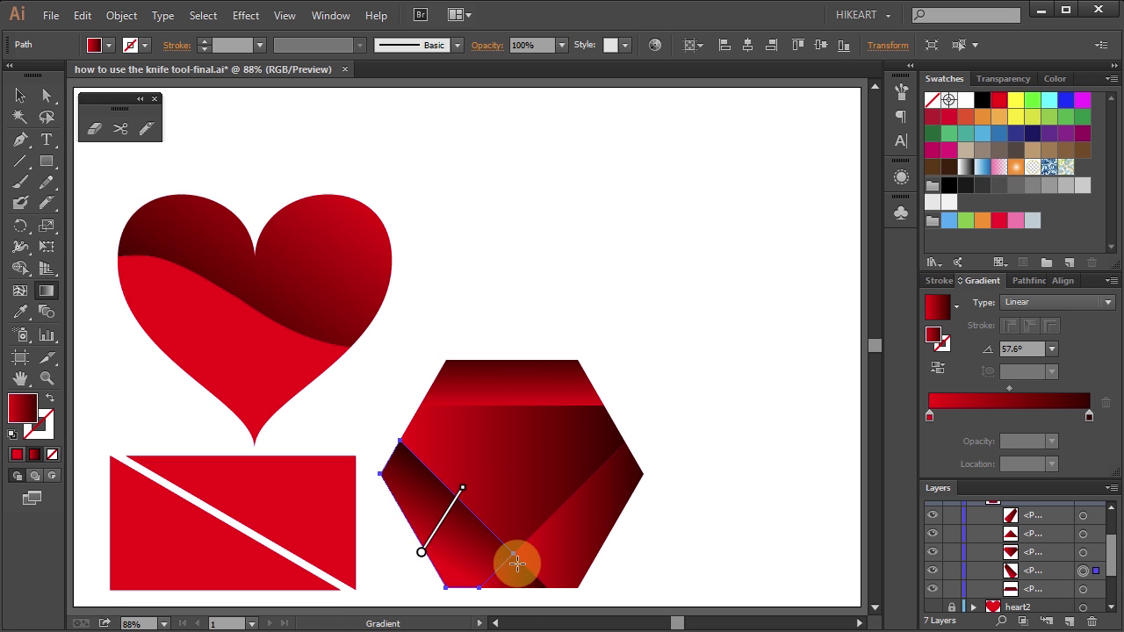
ctrl+click(512, 562)
drag(509, 552, 512, 615)
ctrl+click(577, 547)
drag(592, 465, 605, 582)
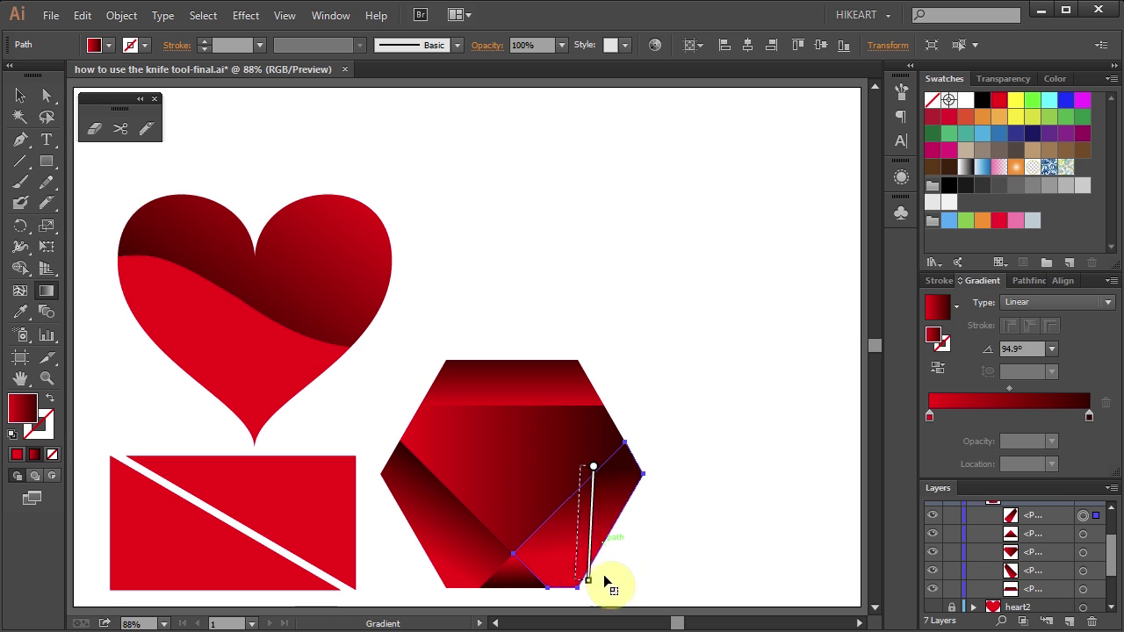
drag(575, 480, 622, 525)
ctrl+click(700, 389)
Reveal the heart2 layer's second red heart and zoom in on it.
scroll(1102, 549, up, 3)
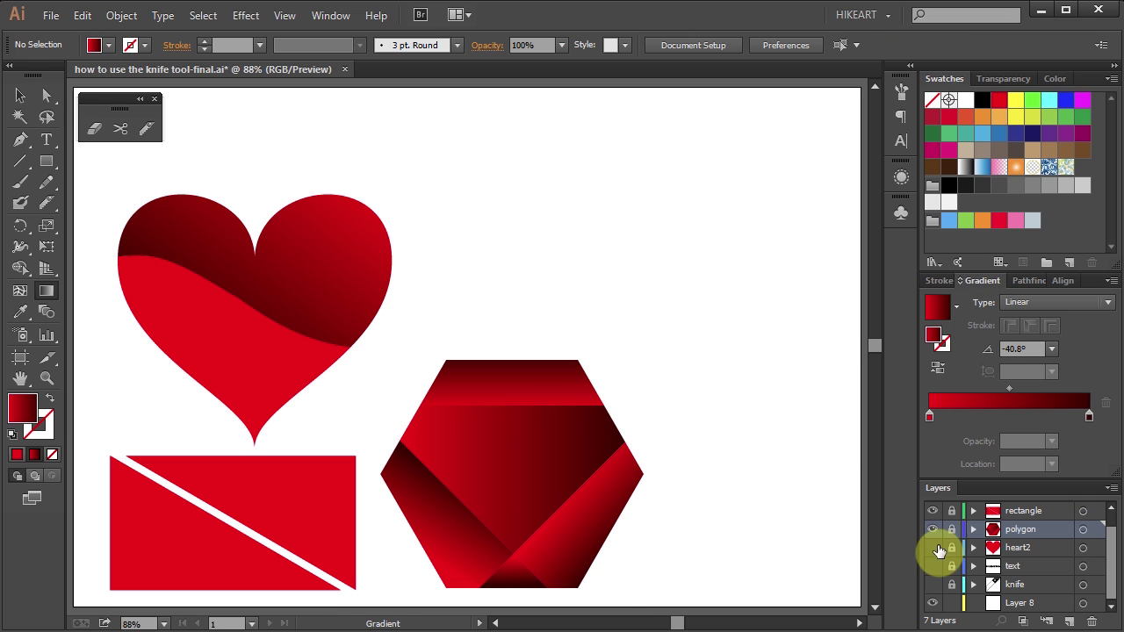
click(933, 554)
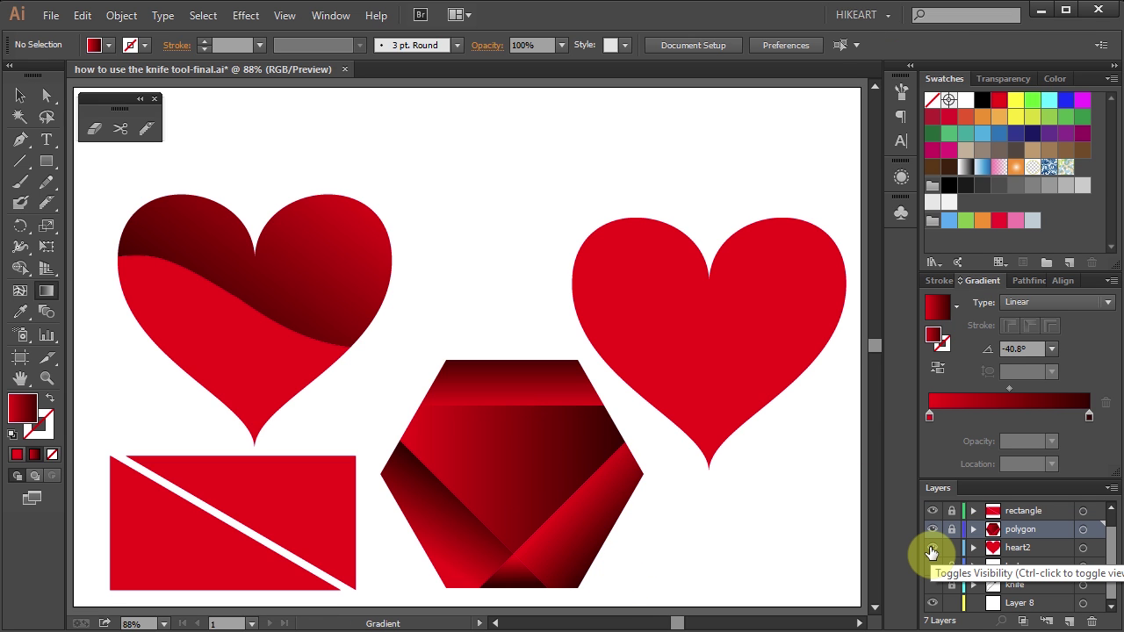
mouse_move(708, 251)
mouse_down()
mouse_move(723, 316)
mouse_move(697, 361)
mouse_move(730, 405)
mouse_up()
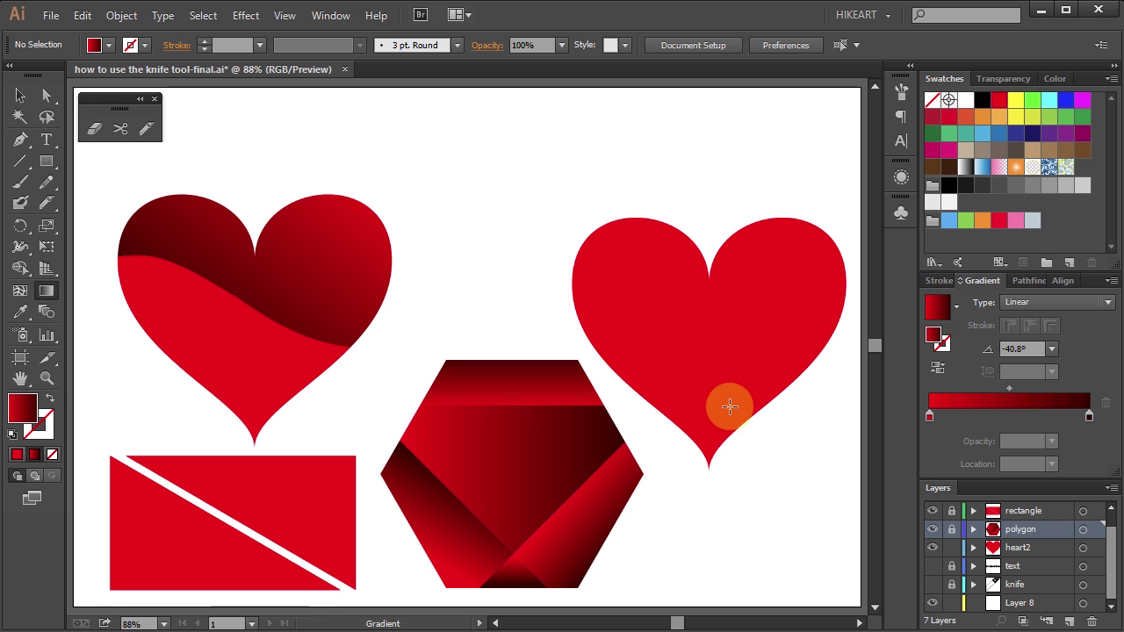
key(z)
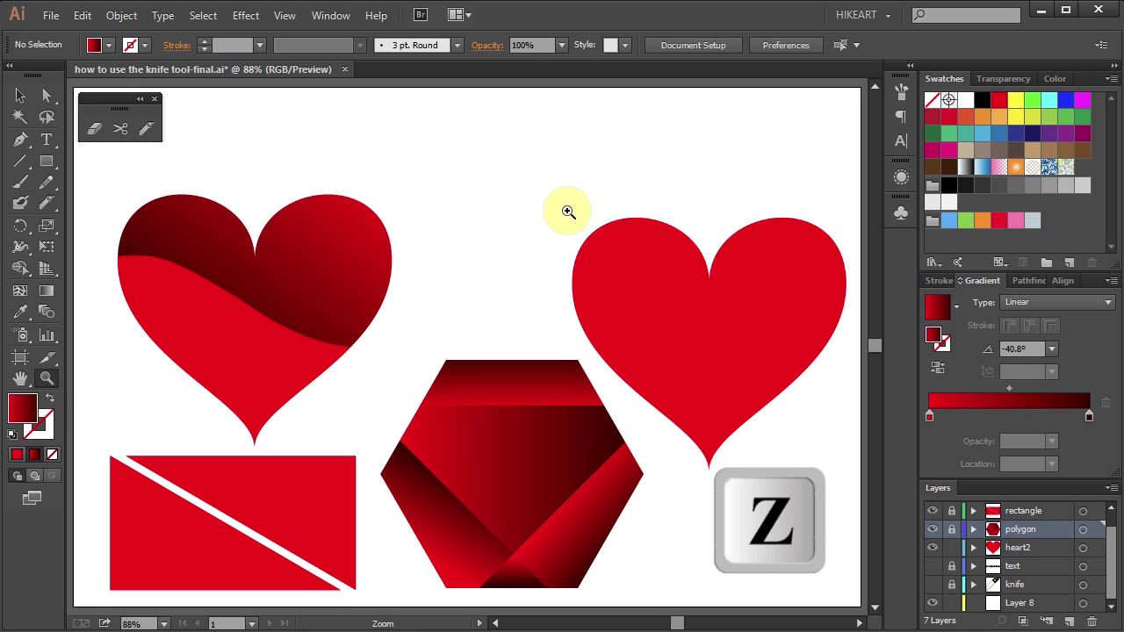
drag(561, 202, 849, 508)
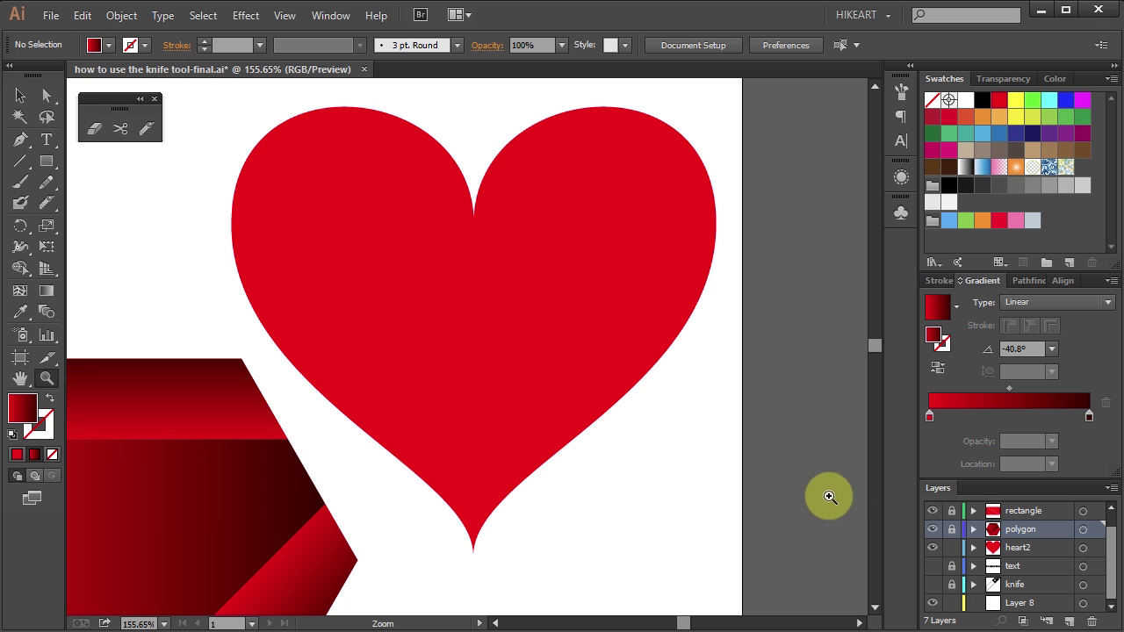
scroll(650, 388, up, 1)
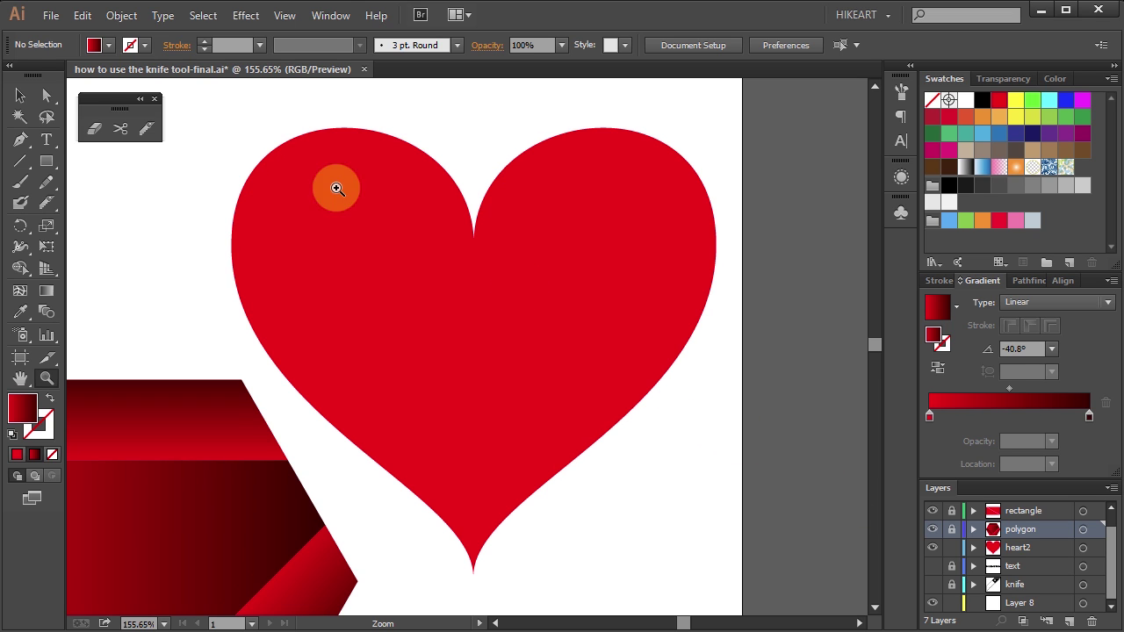
Select the right heart and cut it notch to tip with a zigzag of straight Alt-Knife segments.
click(50, 96)
click(468, 254)
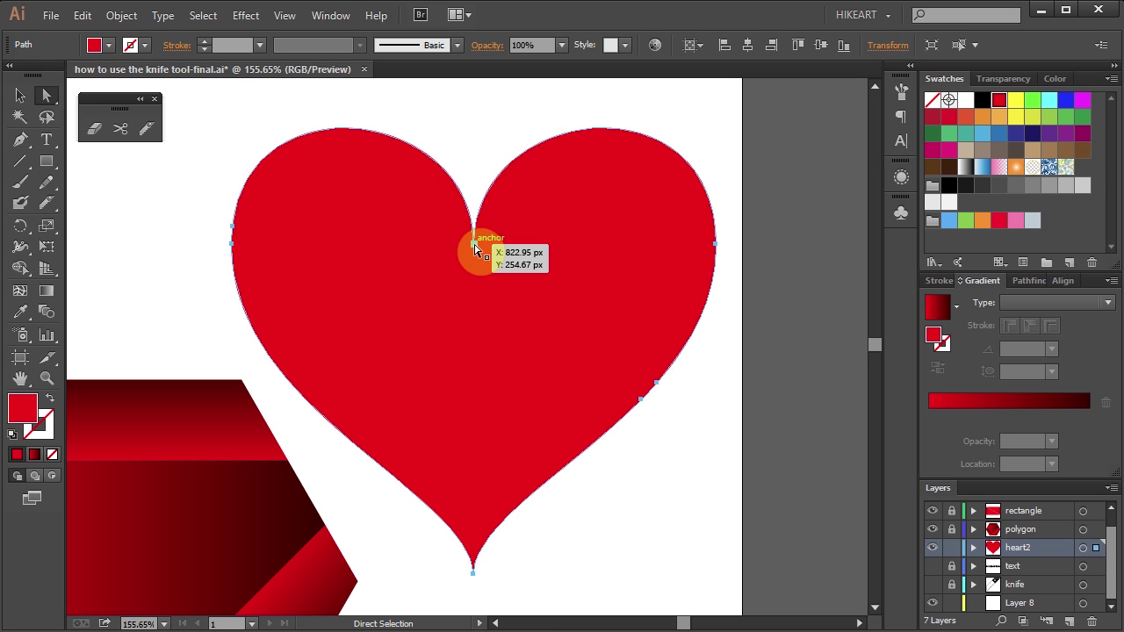
click(147, 131)
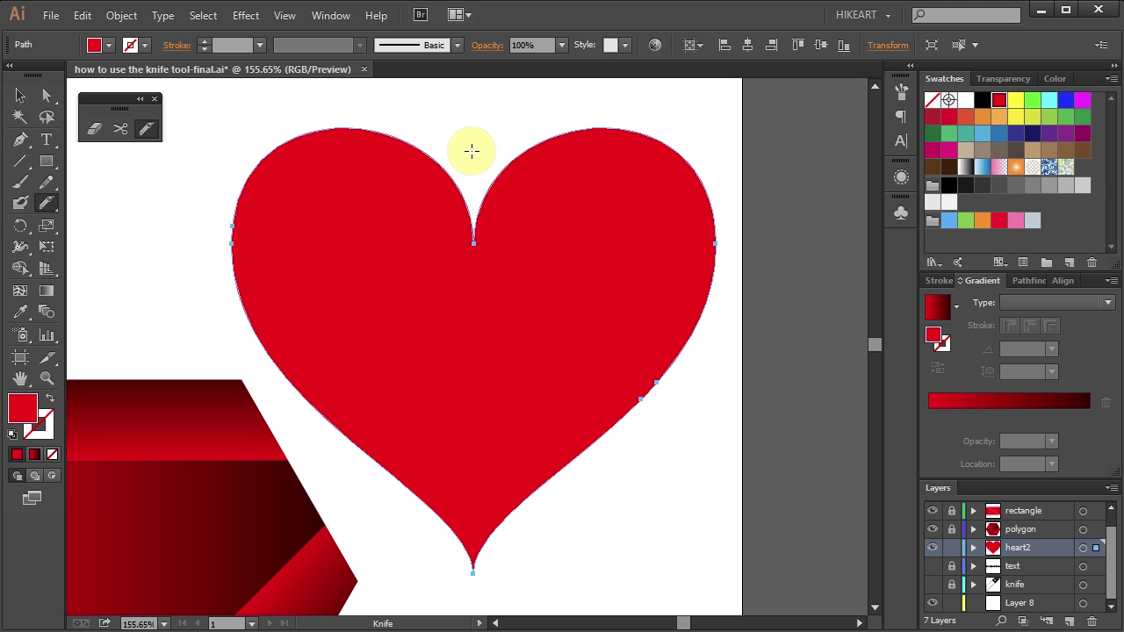
key(alt)
drag(471, 151, 504, 279)
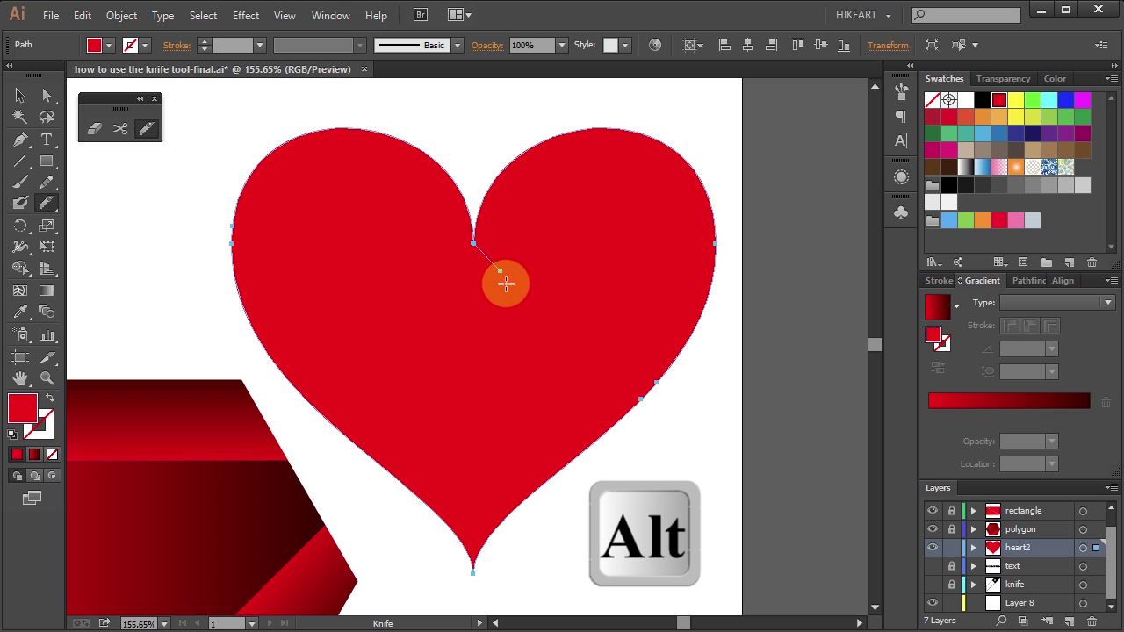
drag(503, 280, 452, 323)
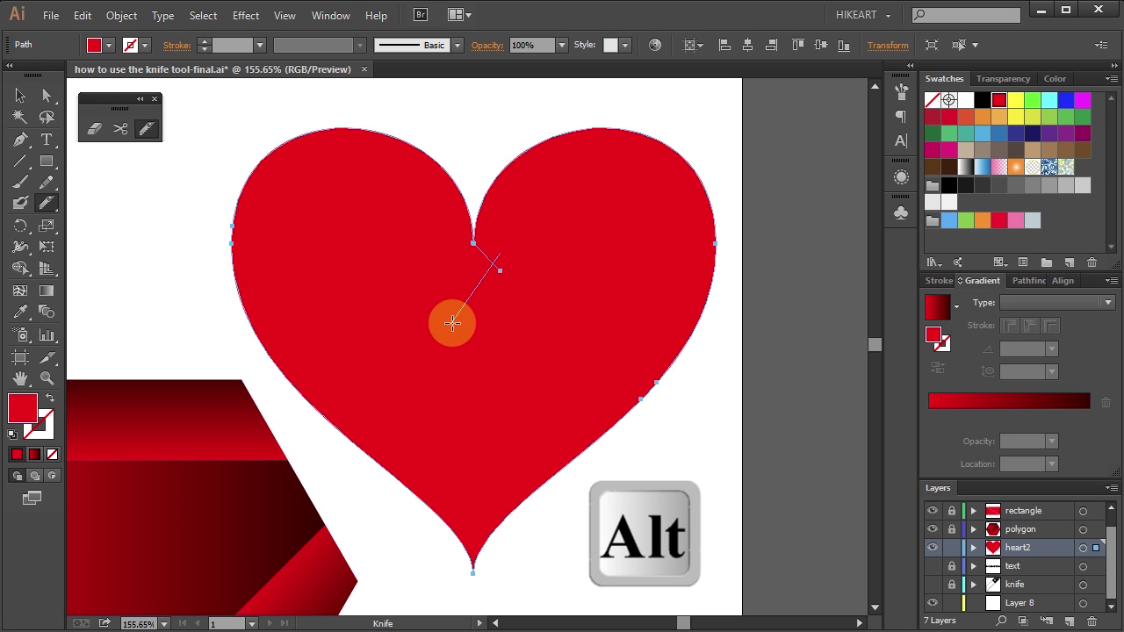
mouse_move(452, 324)
mouse_down()
mouse_move(502, 369)
mouse_move(497, 357)
mouse_move(465, 402)
mouse_move(462, 378)
mouse_move(493, 457)
mouse_move(493, 432)
mouse_move(461, 494)
mouse_move(455, 470)
mouse_move(492, 516)
mouse_move(480, 488)
mouse_move(472, 582)
mouse_up()
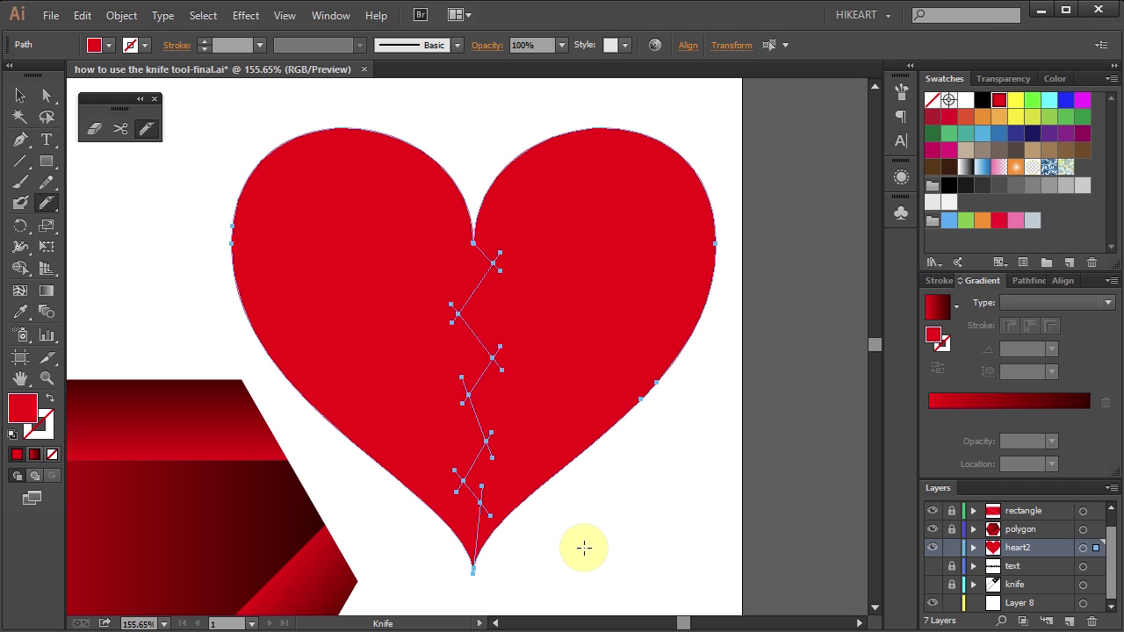
mouse_move(585, 545)
mouse_down()
mouse_move(562, 351)
mouse_move(494, 251)
mouse_move(484, 303)
mouse_move(499, 378)
mouse_move(530, 286)
mouse_move(515, 223)
mouse_move(525, 441)
mouse_move(536, 384)
mouse_move(469, 246)
mouse_move(454, 314)
mouse_move(494, 358)
mouse_move(466, 409)
mouse_move(491, 458)
mouse_up()
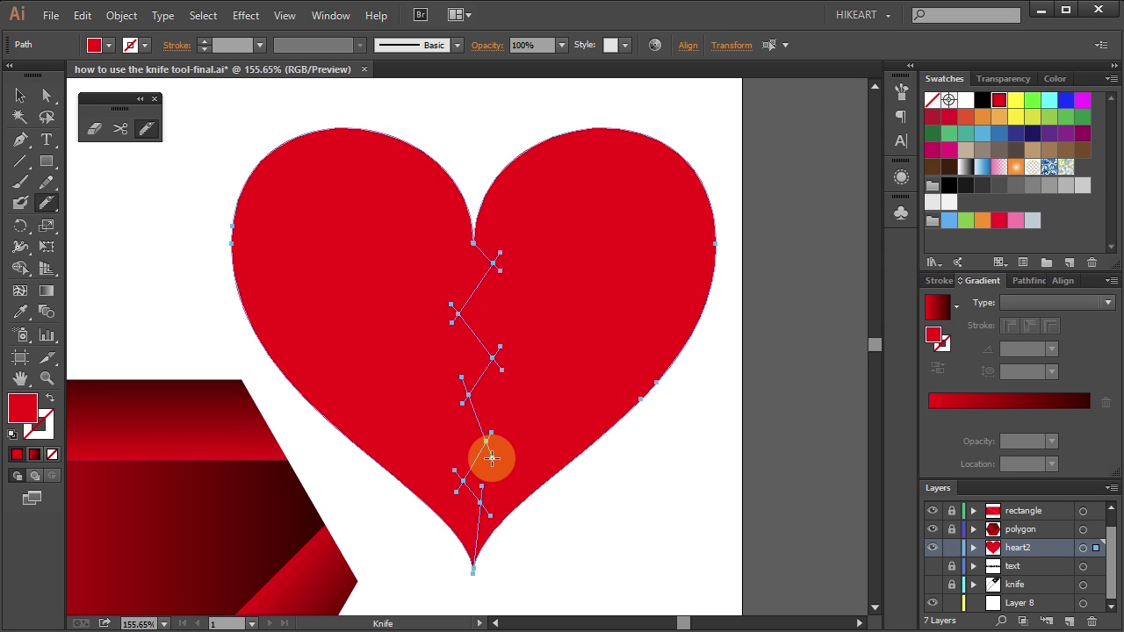
Select the cut heart and use Shape Builder to merge its left pieces and right pieces into two halves.
click(22, 96)
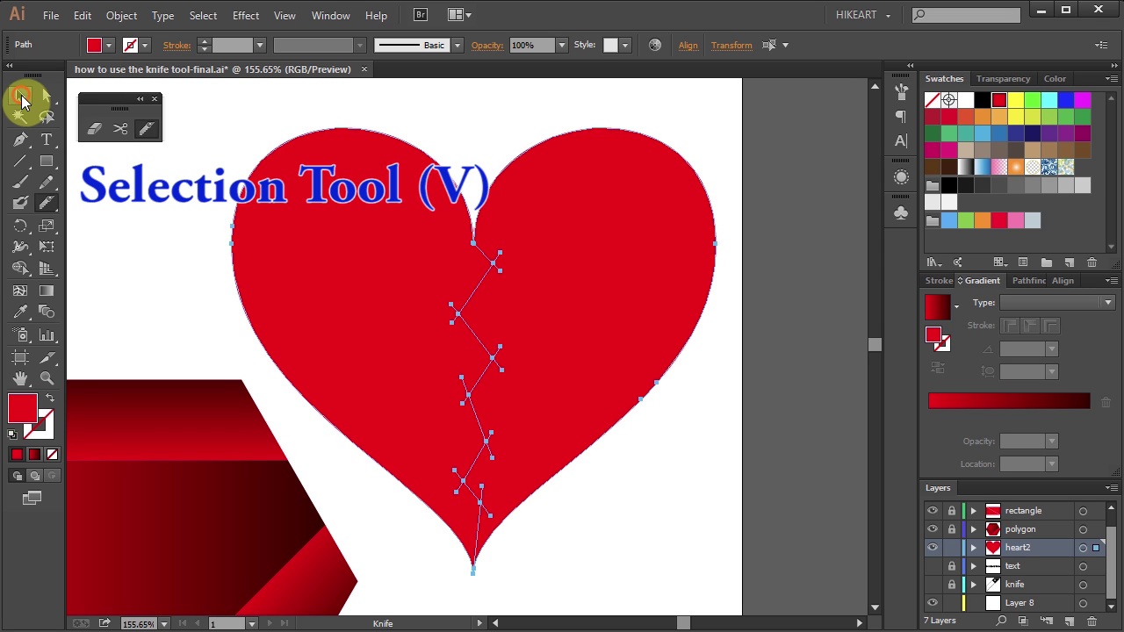
click(369, 210)
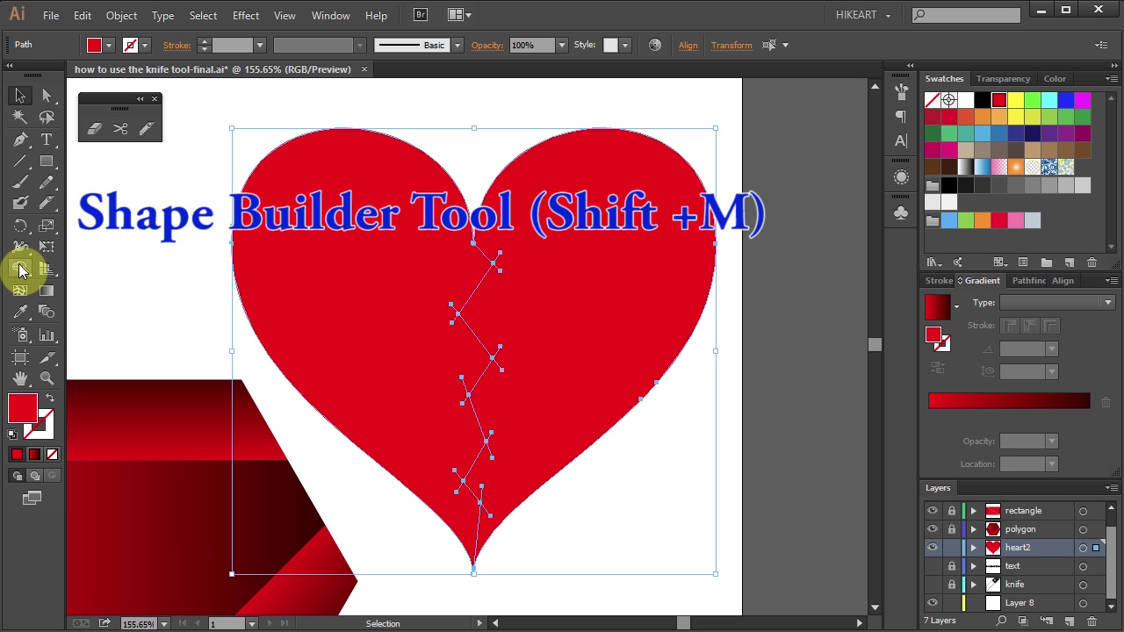
drag(22, 271, 84, 271)
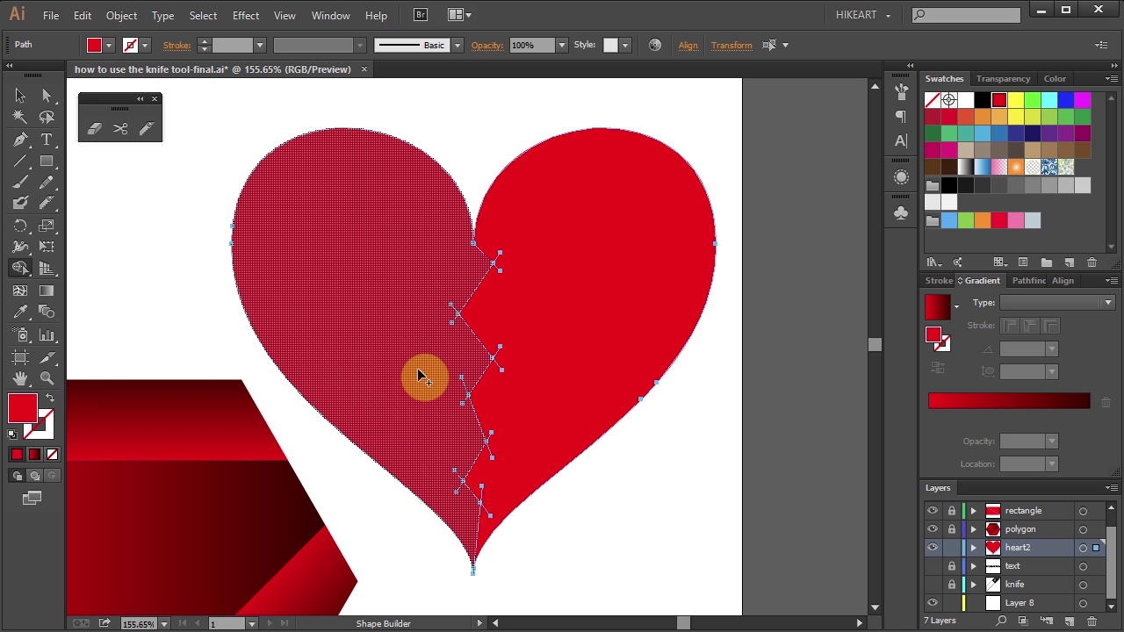
click(392, 315)
click(553, 276)
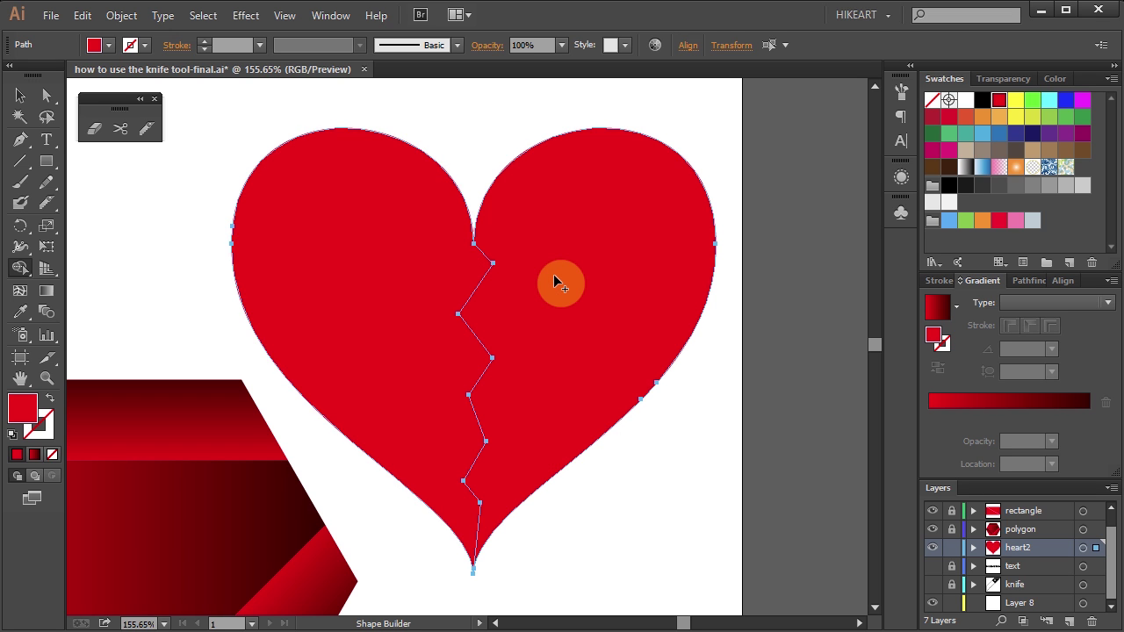
Give the heart's right half a red linear gradient at -180°, darkest at the cut.
click(45, 97)
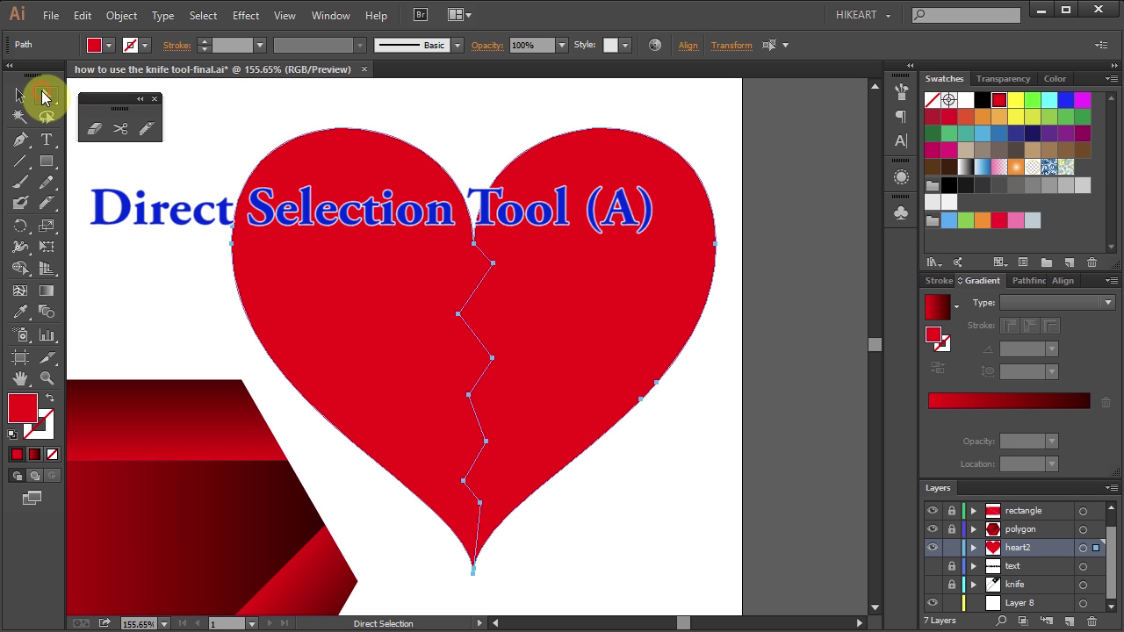
click(690, 379)
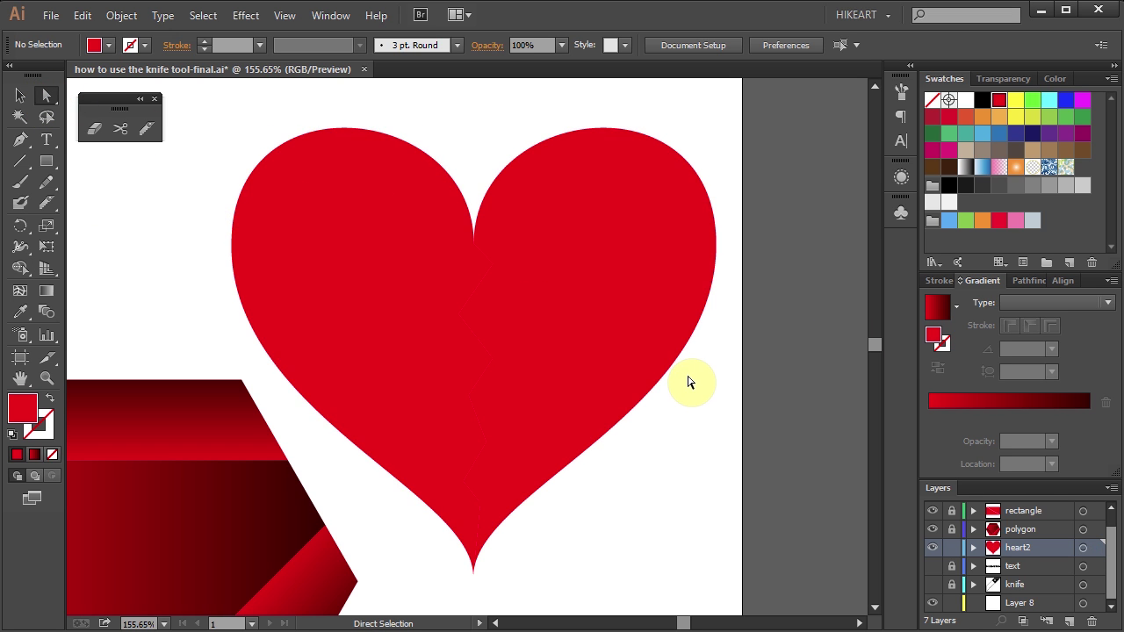
click(611, 278)
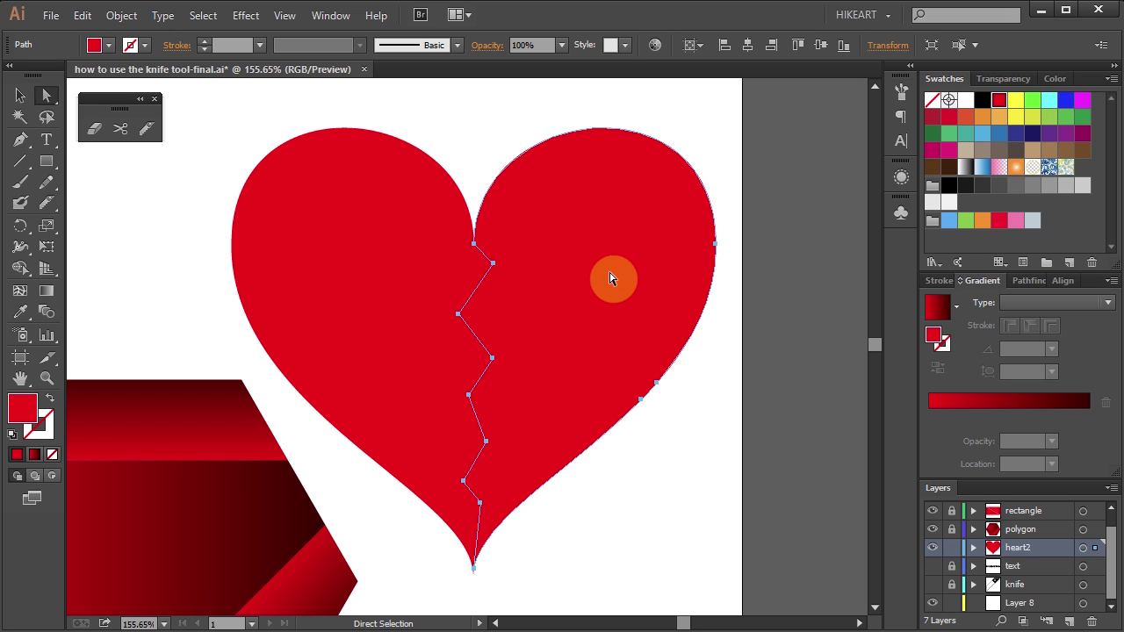
click(936, 305)
key(g)
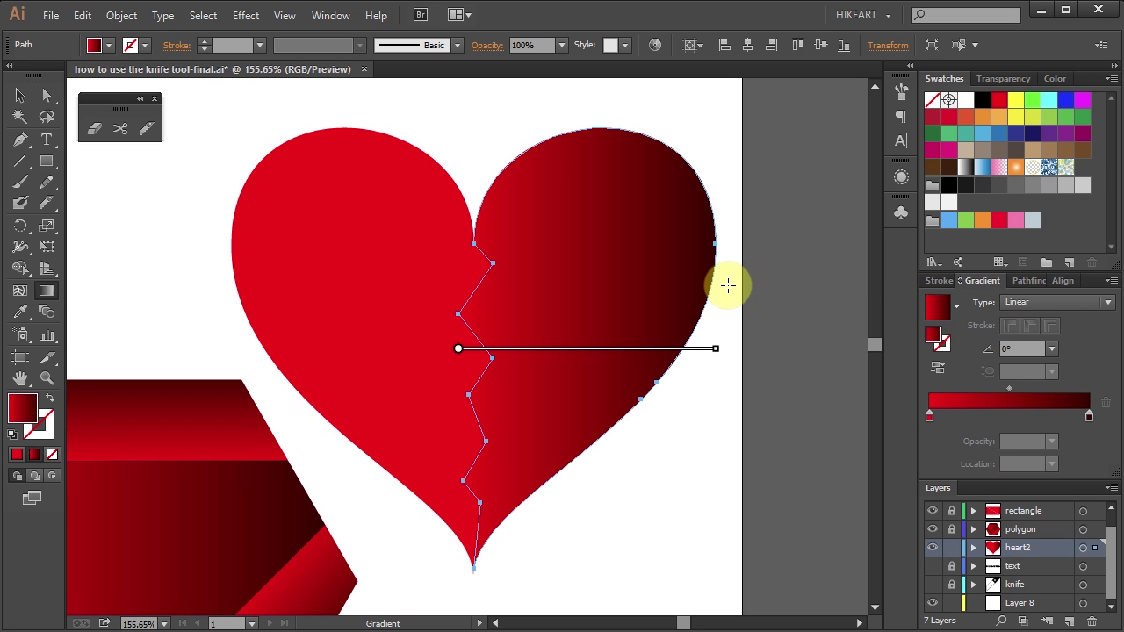
drag(727, 285, 459, 301)
Nudge the right half rightward to open a white zigzag gap, then fit the artwork in view.
key(ctrl+shift+a)
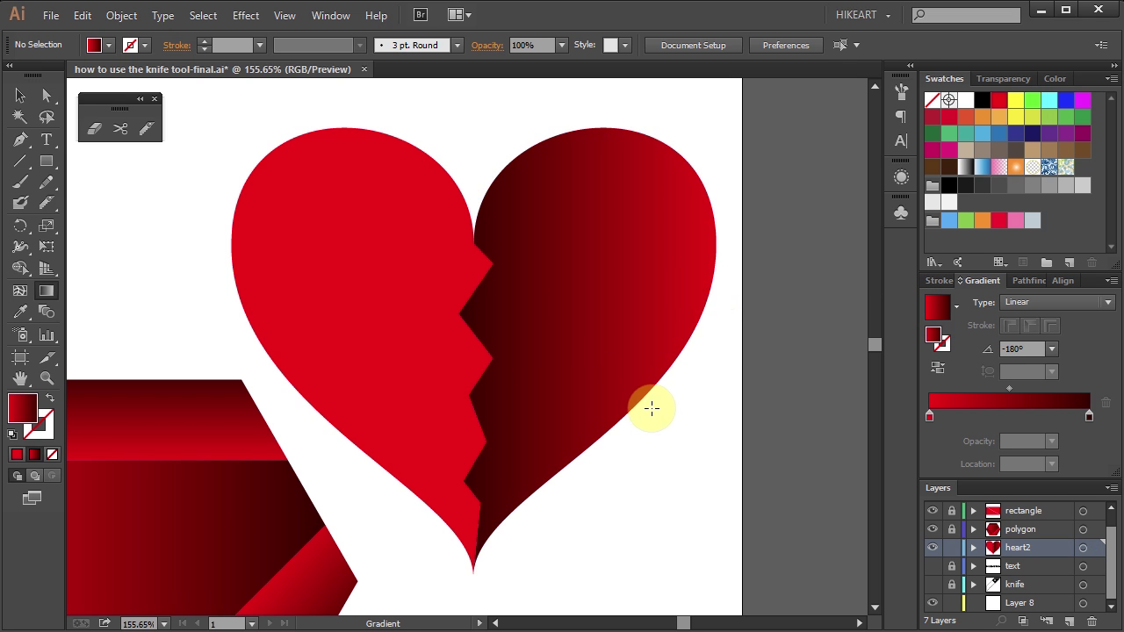
key(a)
click(627, 372)
key(shift+Right)
key(ctrl+shift+a)
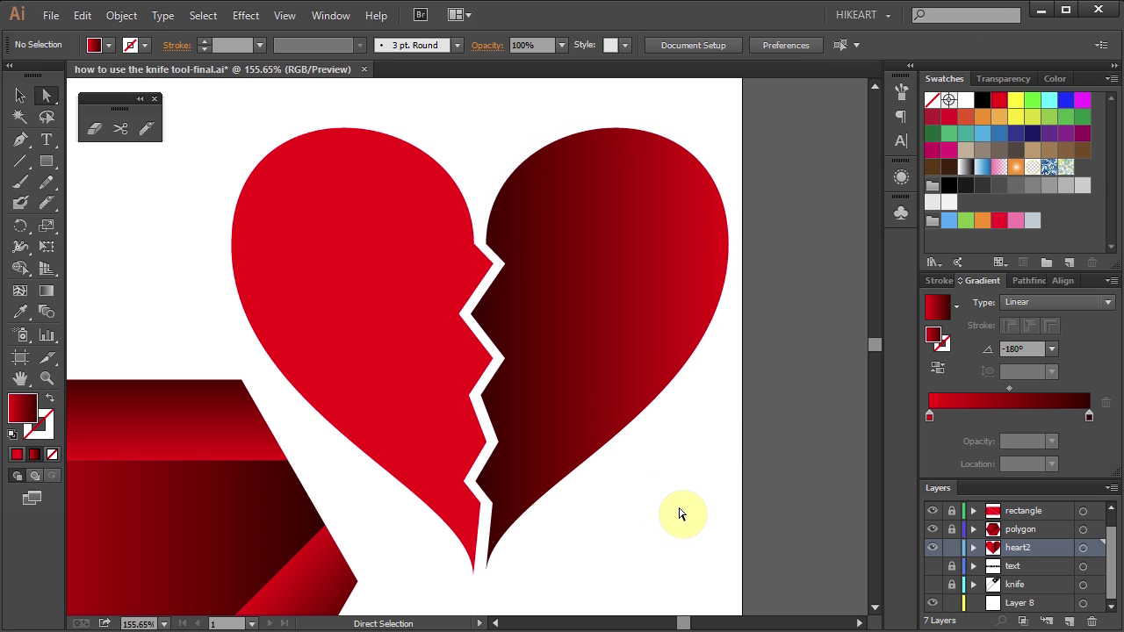
key(ctrl+0)
key(z)
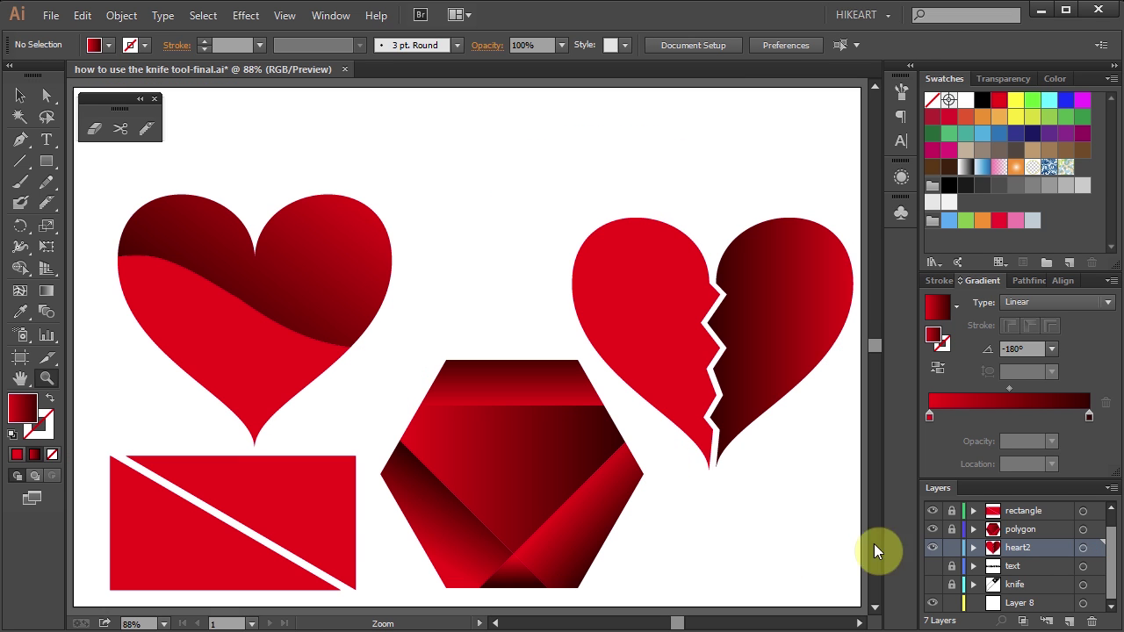
Lock the heart2 layer, show the text layer, and select the THE KNIFE TOOL title.
click(952, 547)
click(932, 568)
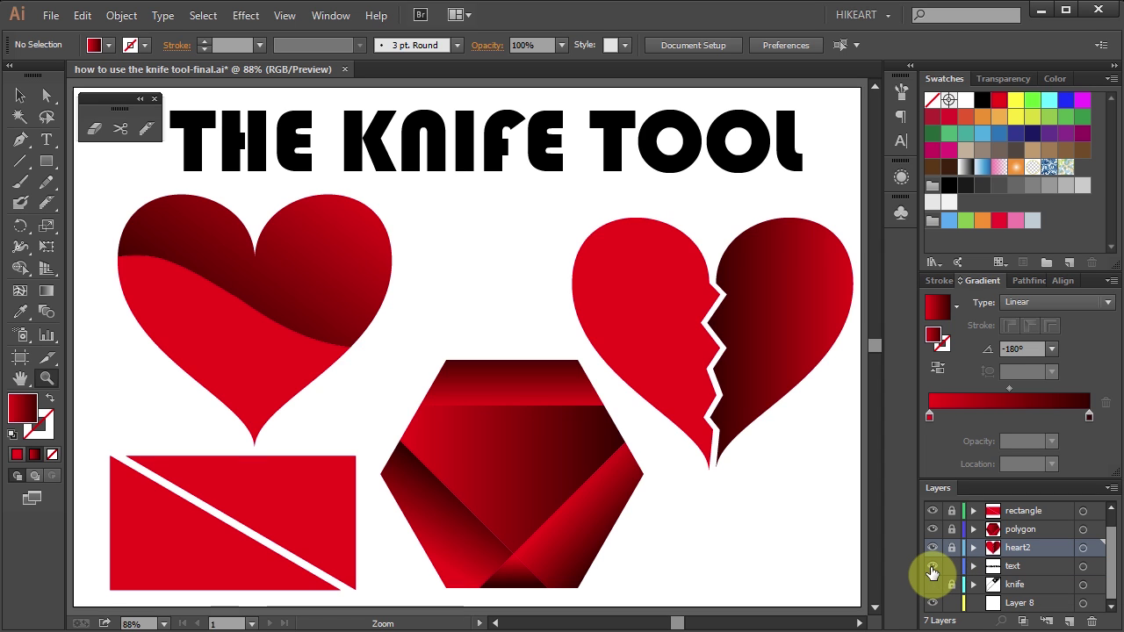
key(a)
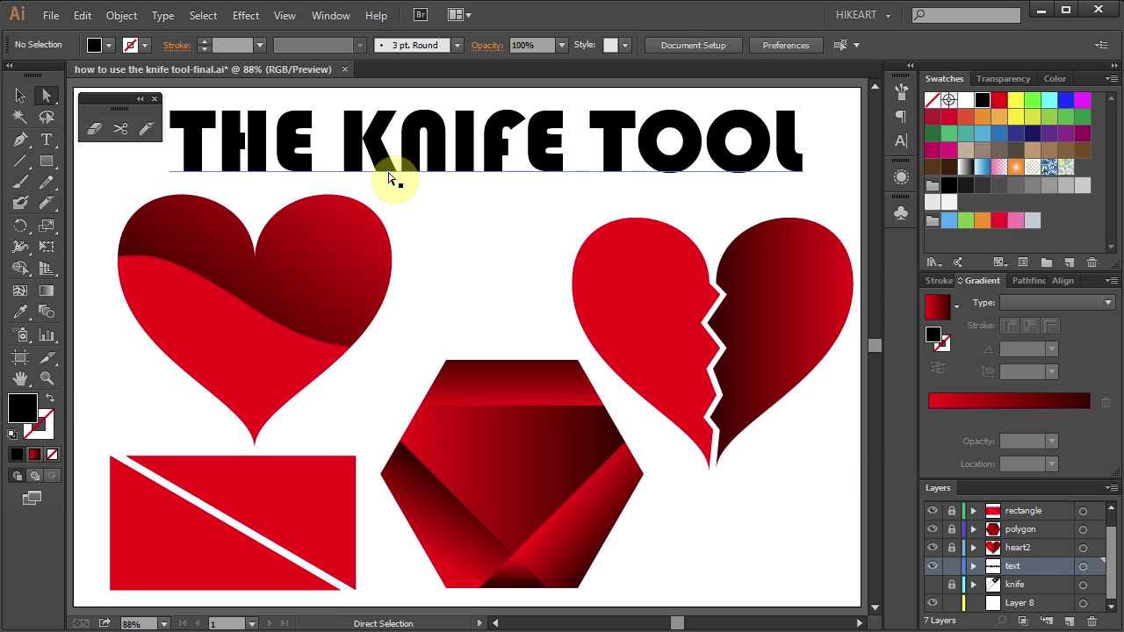
click(376, 147)
click(184, 149)
Try a Knife cut across the still-live title, then select the whole title object.
click(146, 129)
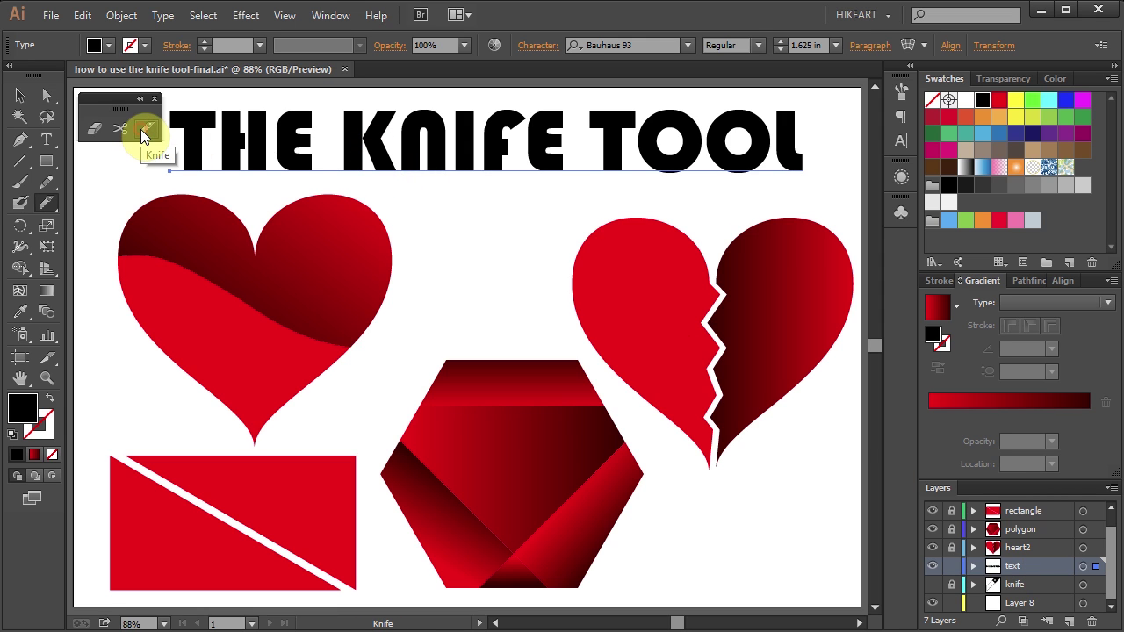
mouse_move(147, 162)
mouse_down()
mouse_move(252, 132)
mouse_move(372, 155)
mouse_move(507, 131)
mouse_move(673, 151)
mouse_move(812, 142)
mouse_up()
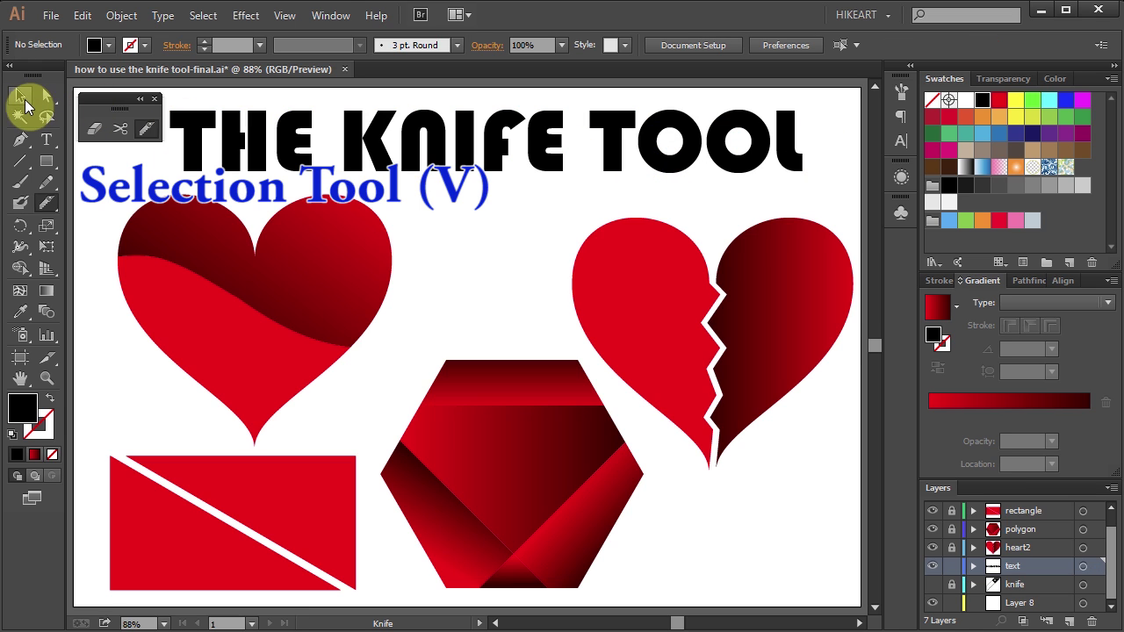
click(22, 99)
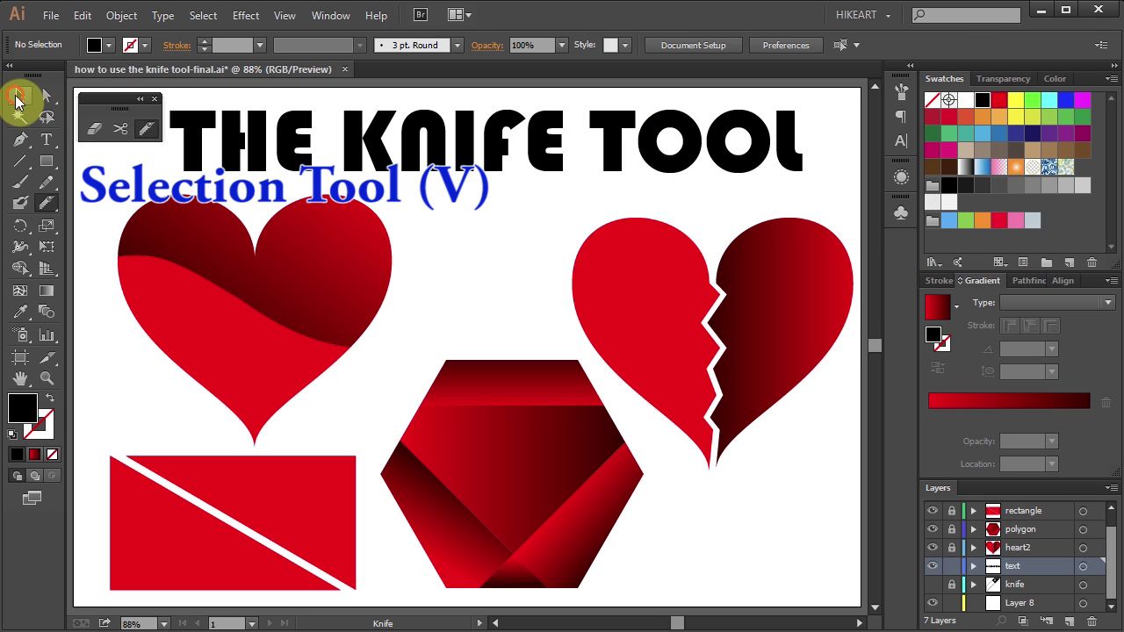
click(227, 148)
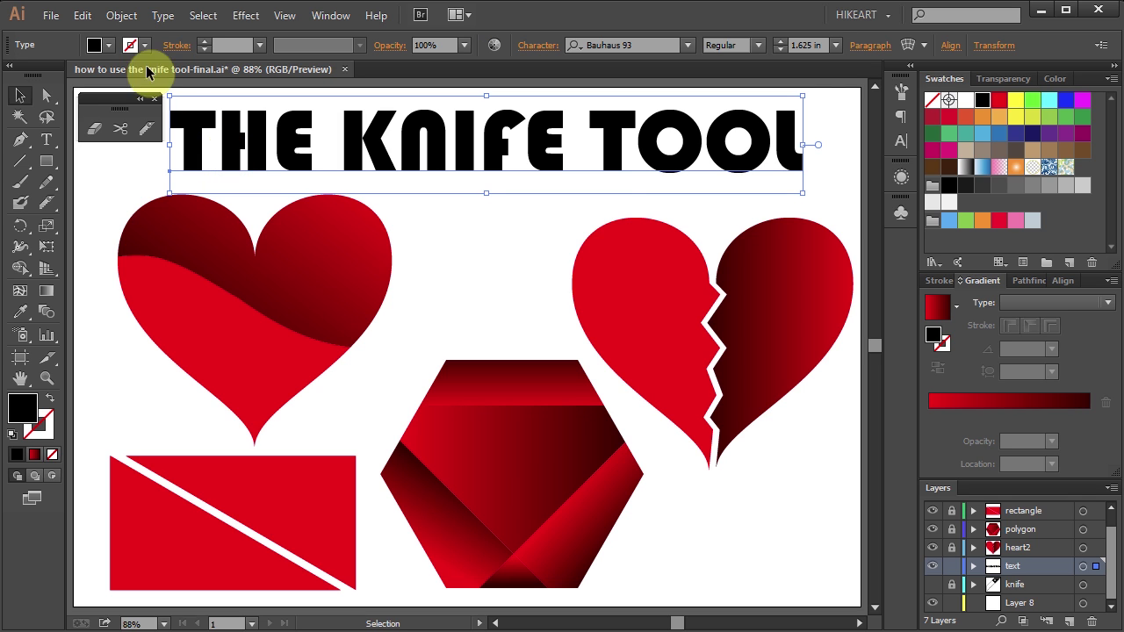
click(121, 16)
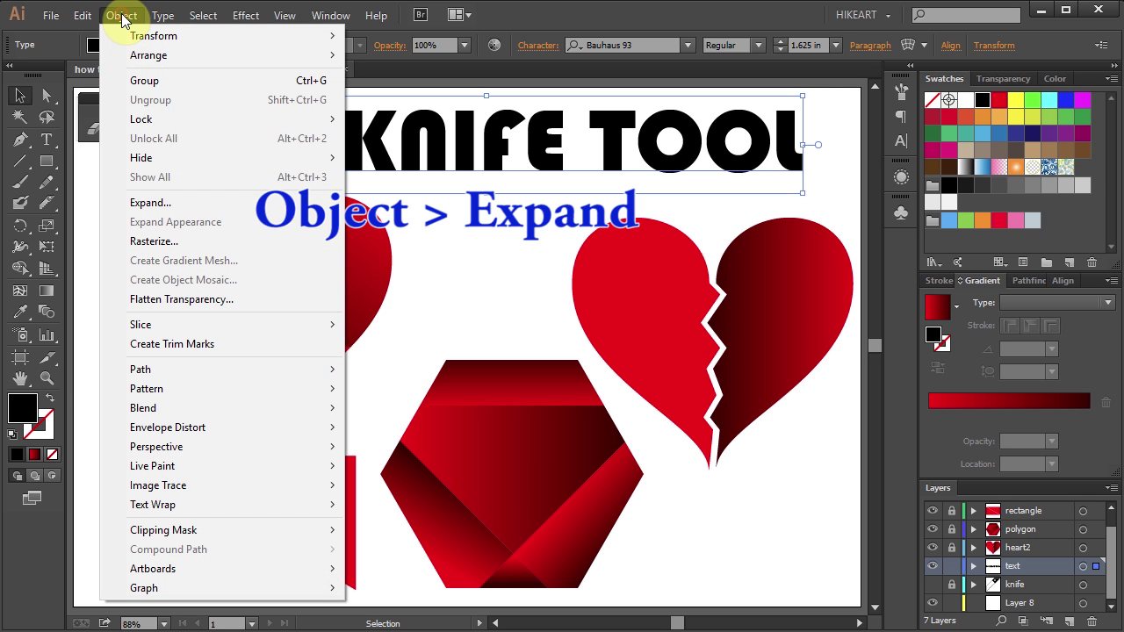
Expand the live title into outlines with Object and Fill checked.
click(183, 203)
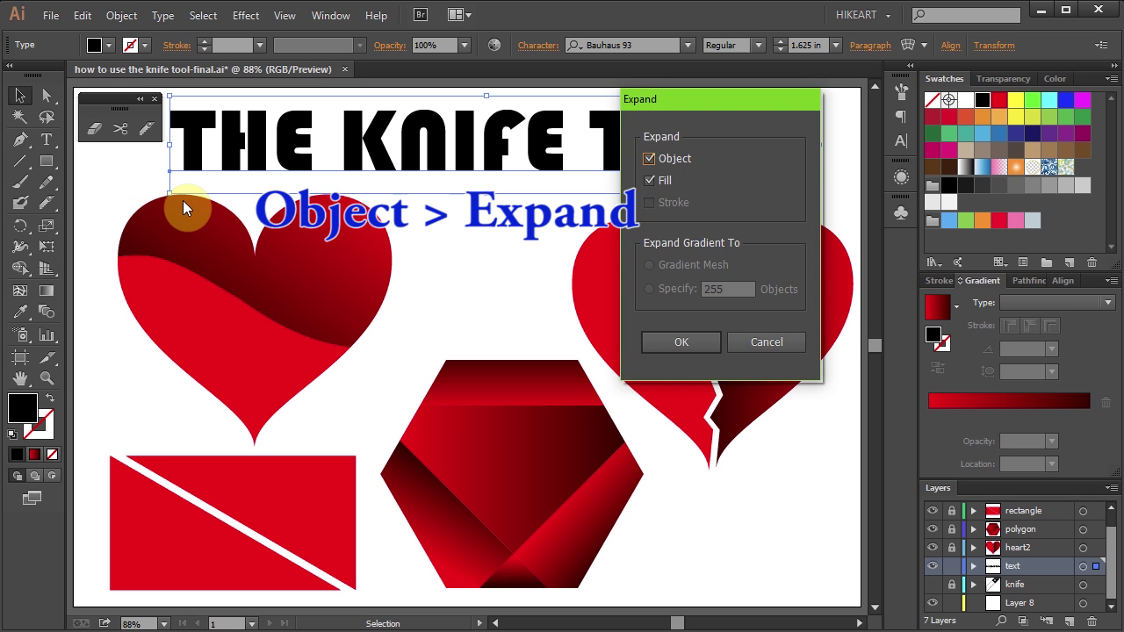
click(679, 344)
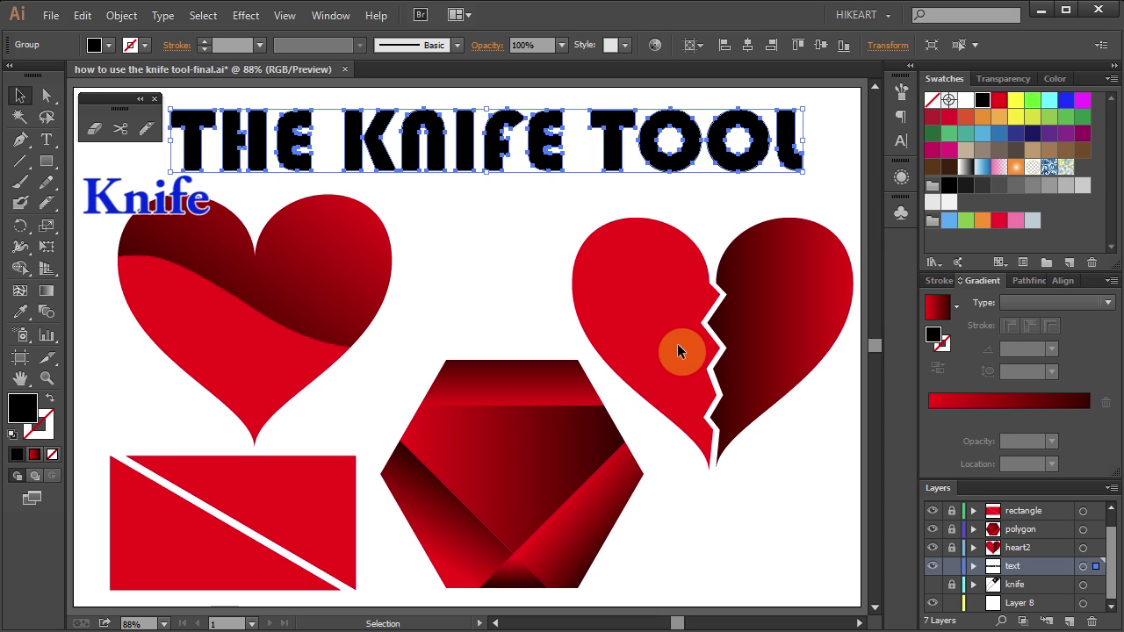
Cut a wavy Knife line through the middles of all the outlined title letters.
click(146, 128)
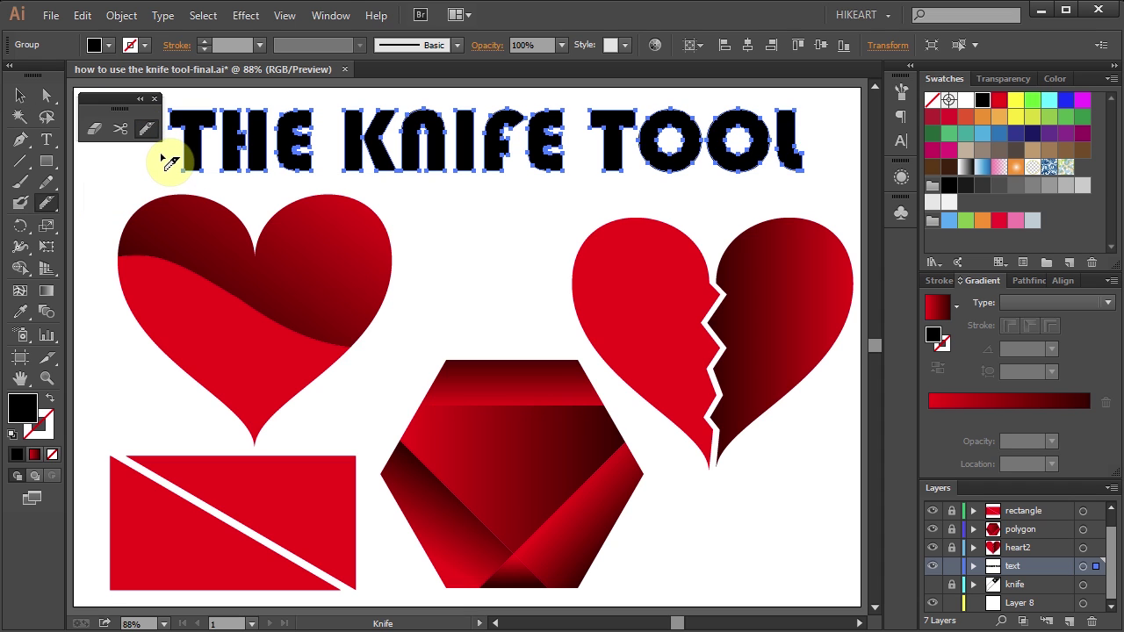
mouse_move(159, 155)
mouse_down()
mouse_move(228, 136)
mouse_move(338, 151)
mouse_move(450, 127)
mouse_move(582, 153)
mouse_move(675, 131)
mouse_move(769, 142)
mouse_up()
drag(809, 124, 834, 112)
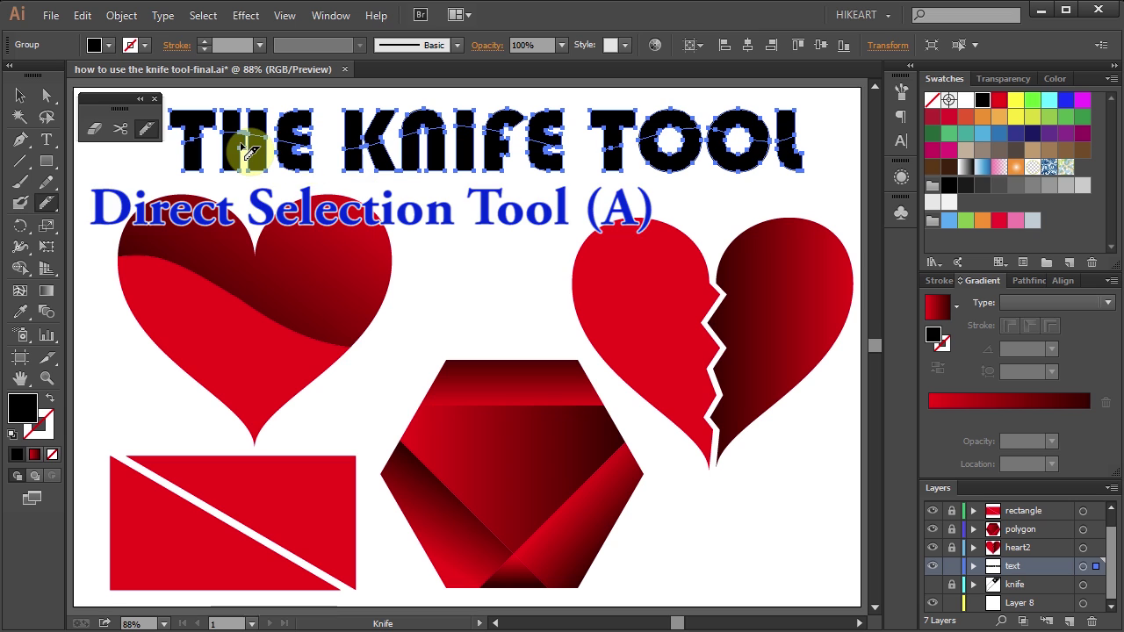
click(47, 93)
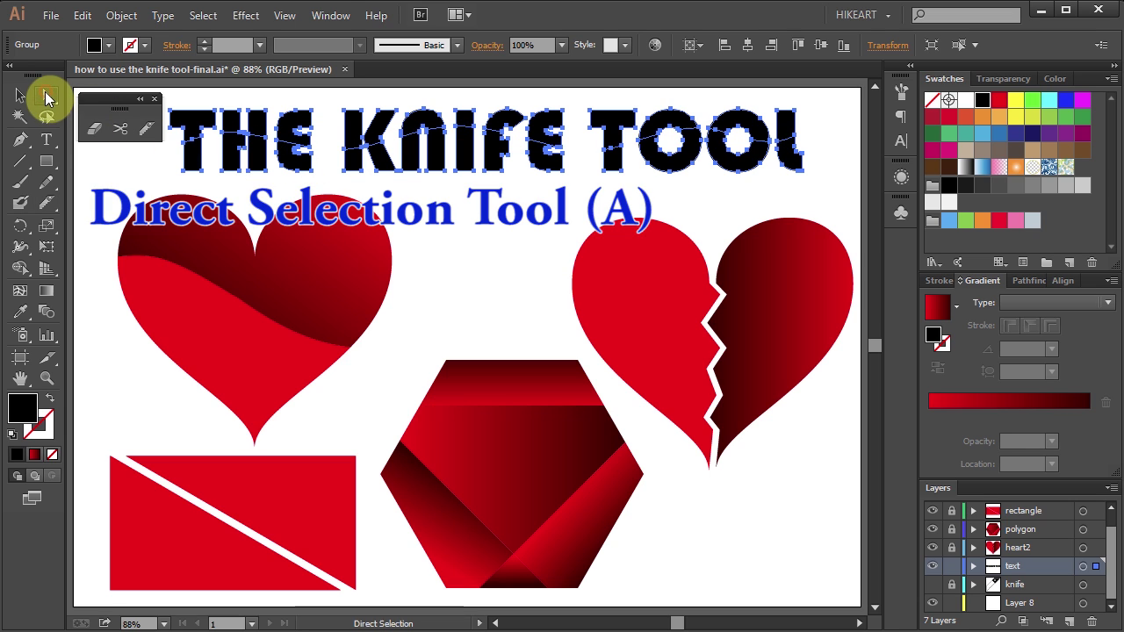
Select the top pieces of all twelve letters in THE KNIFE TOOL.
click(131, 172)
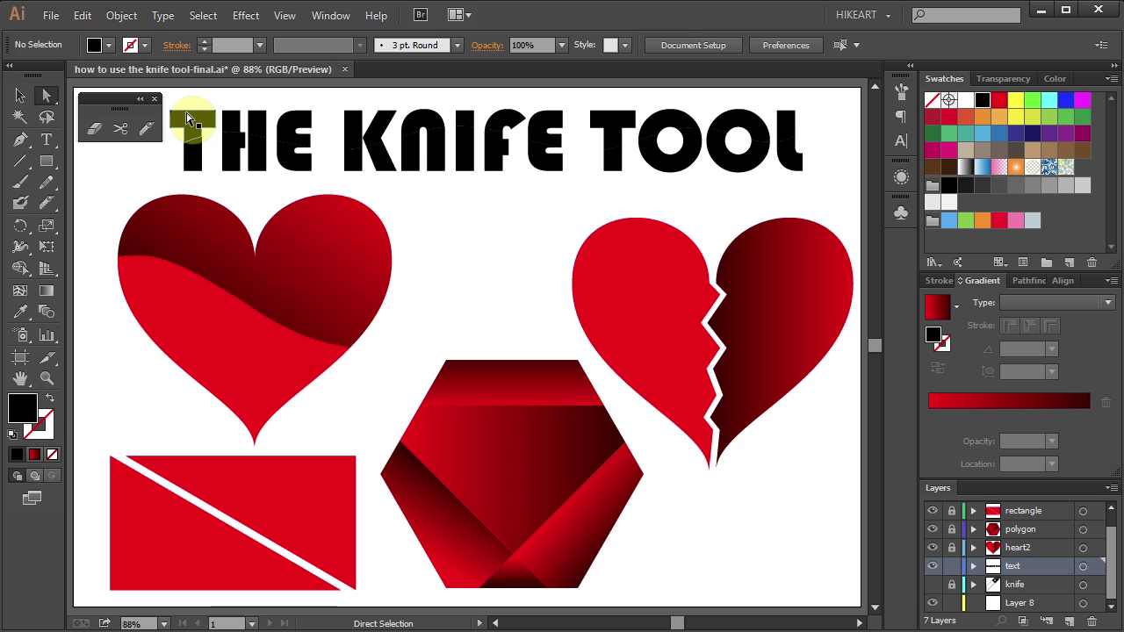
click(192, 121)
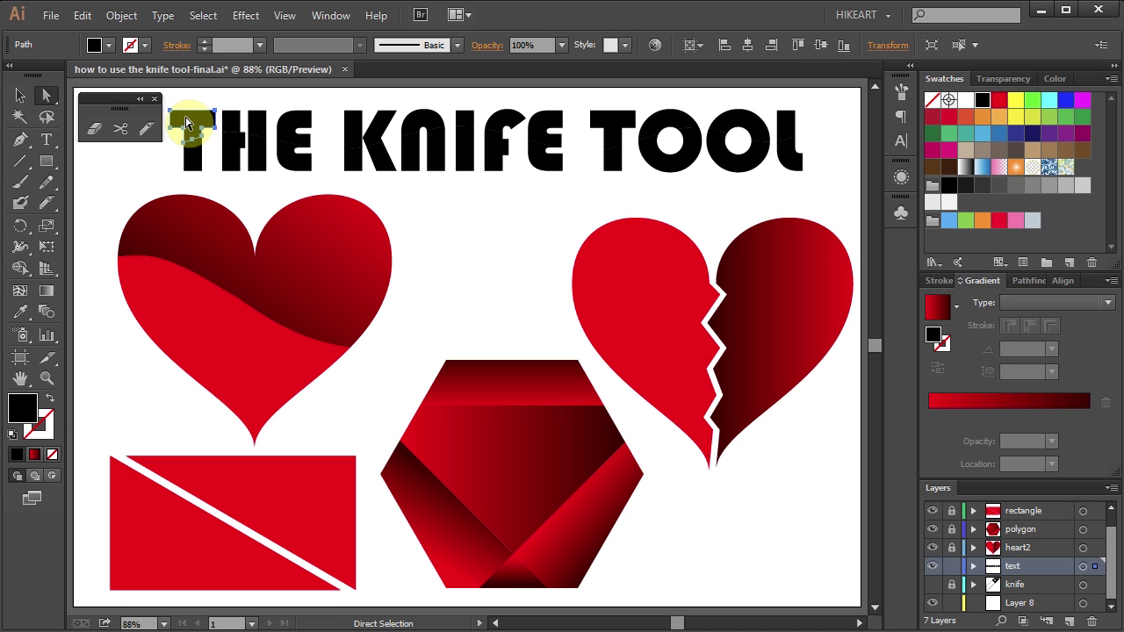
shift+click(229, 123)
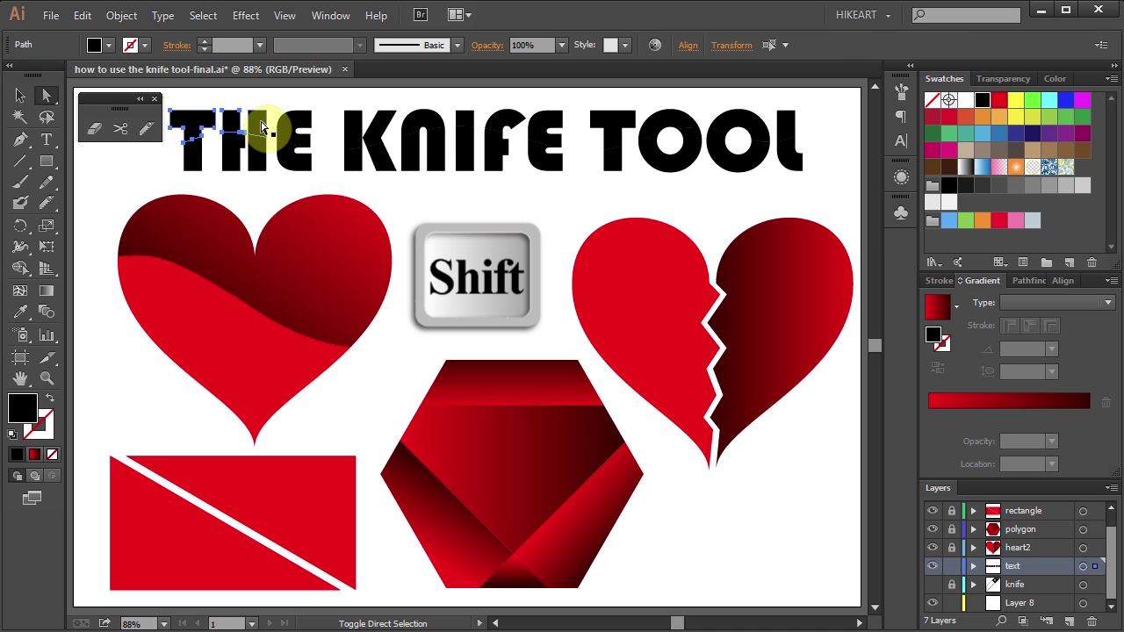
shift+click(299, 128)
shift+click(381, 124)
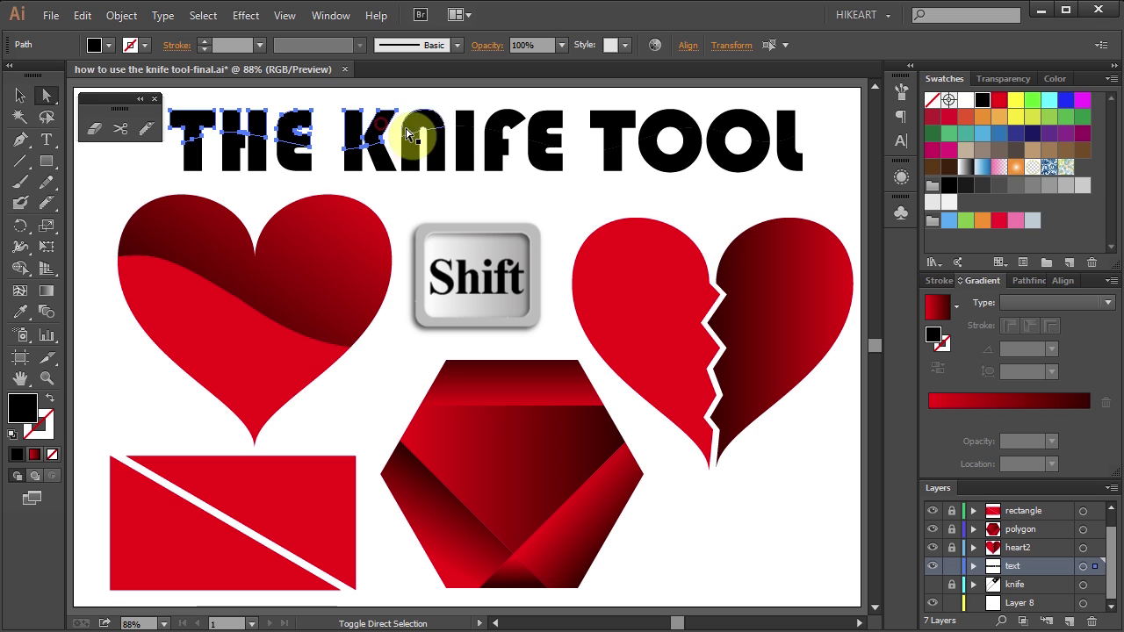
shift+click(417, 123)
shift+click(463, 121)
shift+click(502, 121)
shift+click(548, 121)
shift+click(607, 122)
shift+click(672, 123)
shift+click(733, 123)
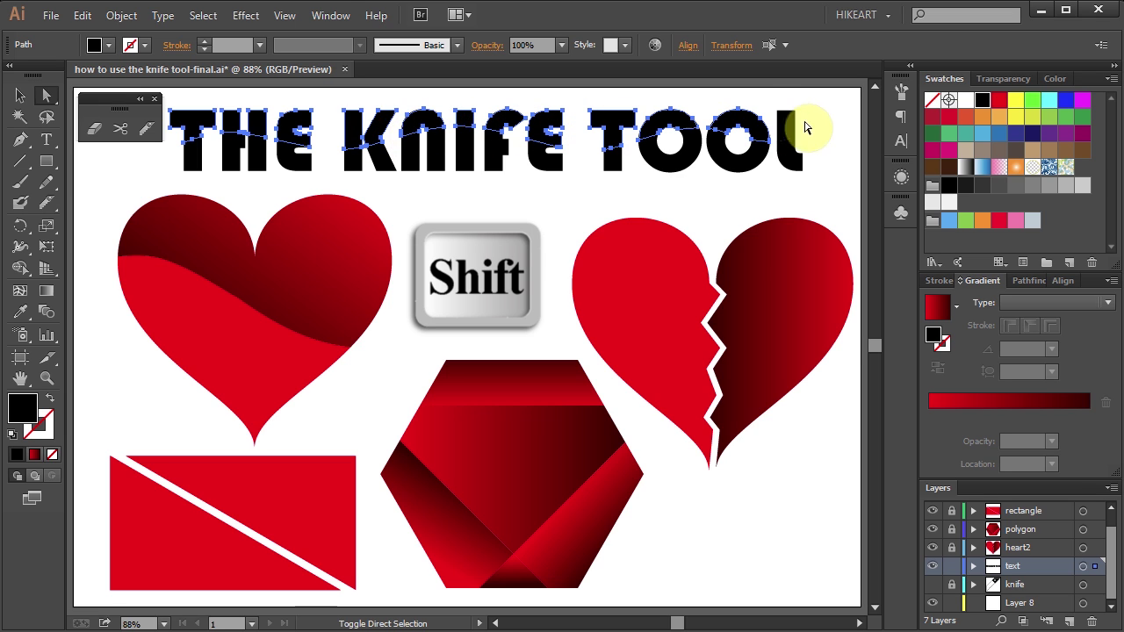
shift+click(805, 128)
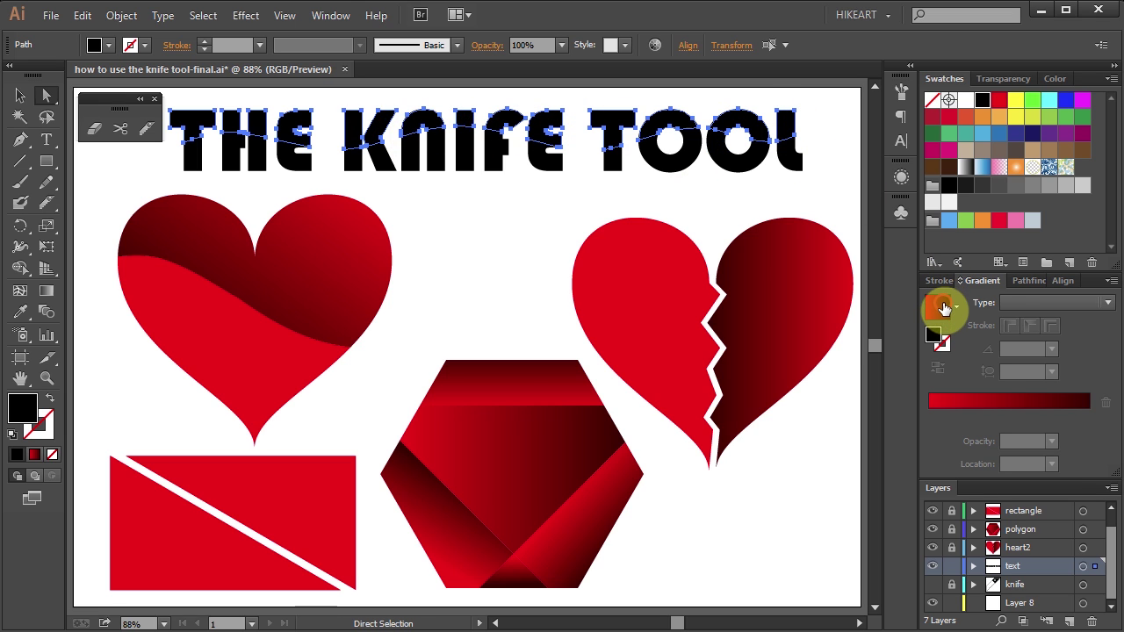
Fill the letter tops with a vertical red linear gradient, then deselect and close the floating panel.
click(944, 308)
key(g)
drag(517, 169, 518, 117)
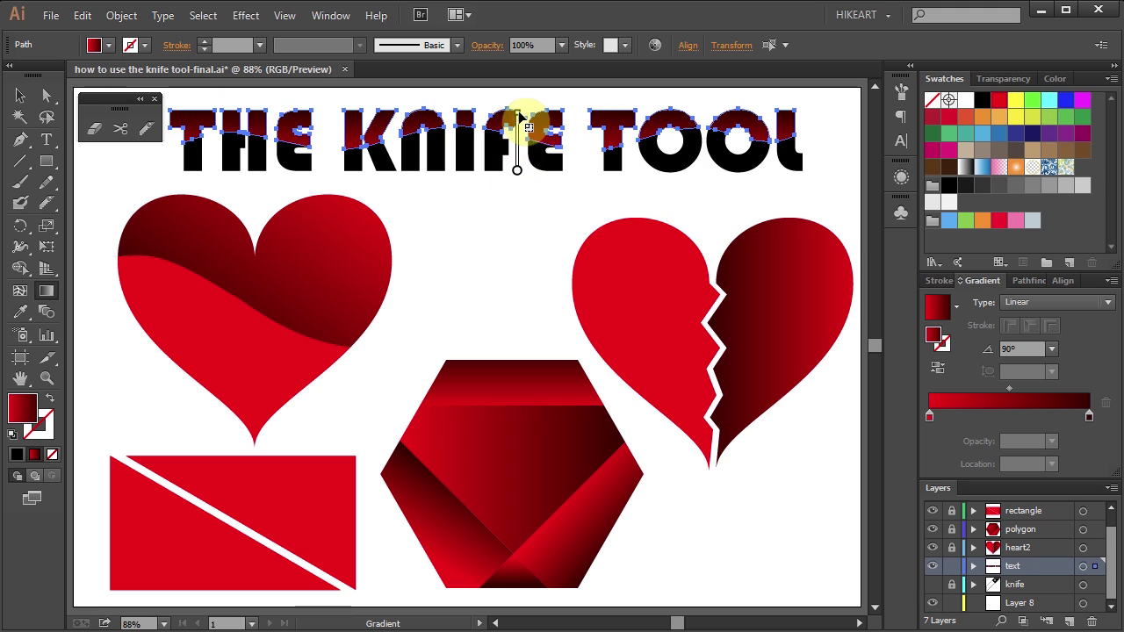
key(a)
click(701, 205)
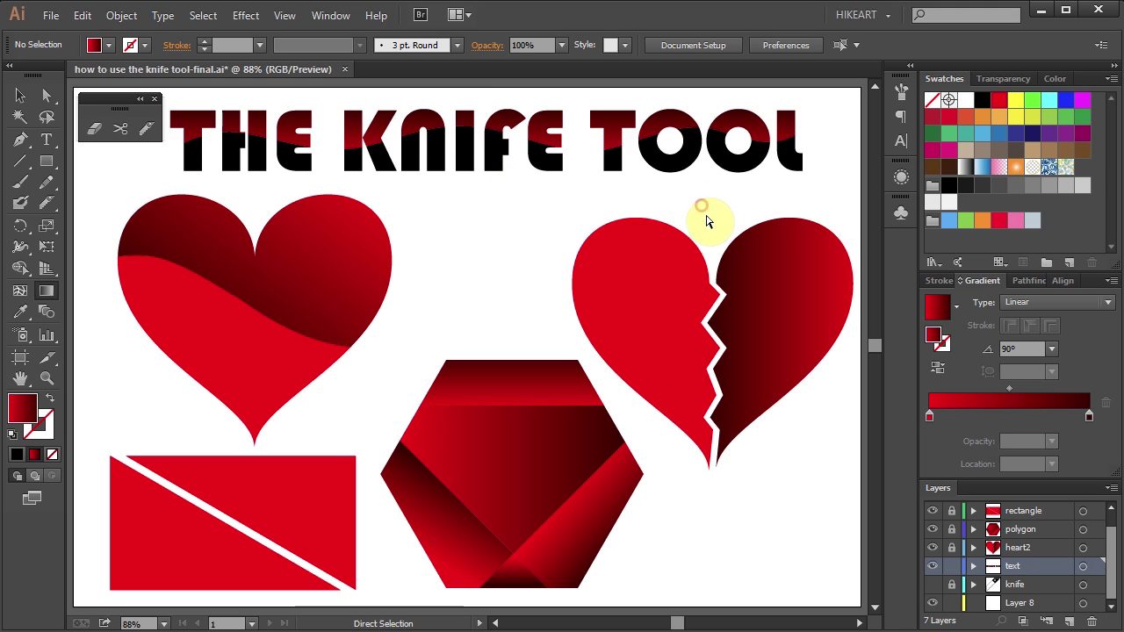
key(g)
click(155, 104)
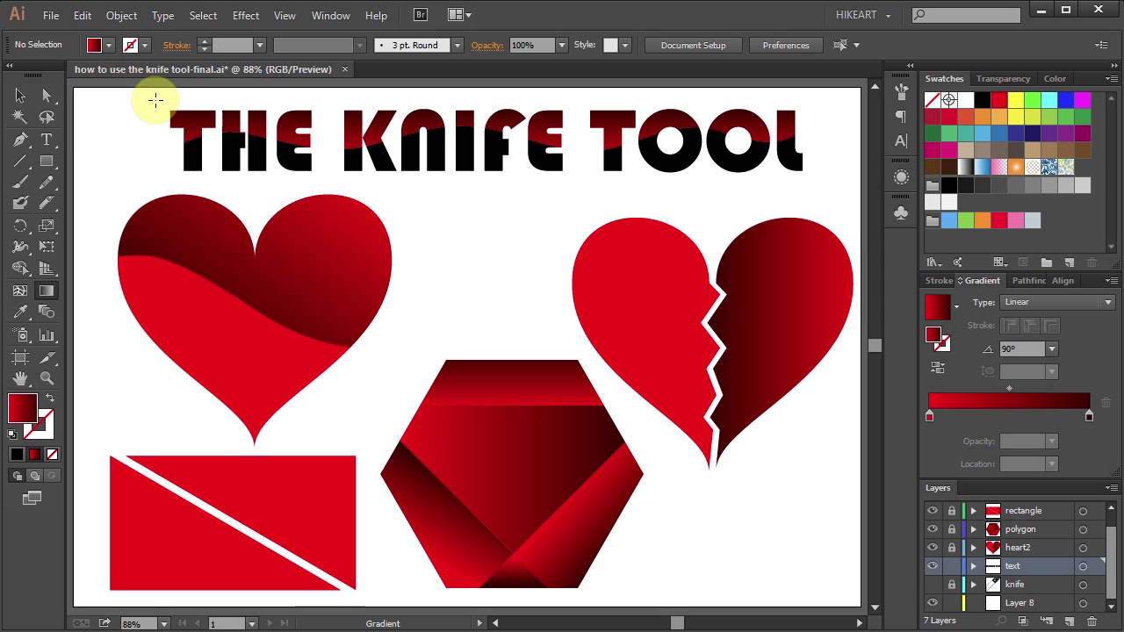